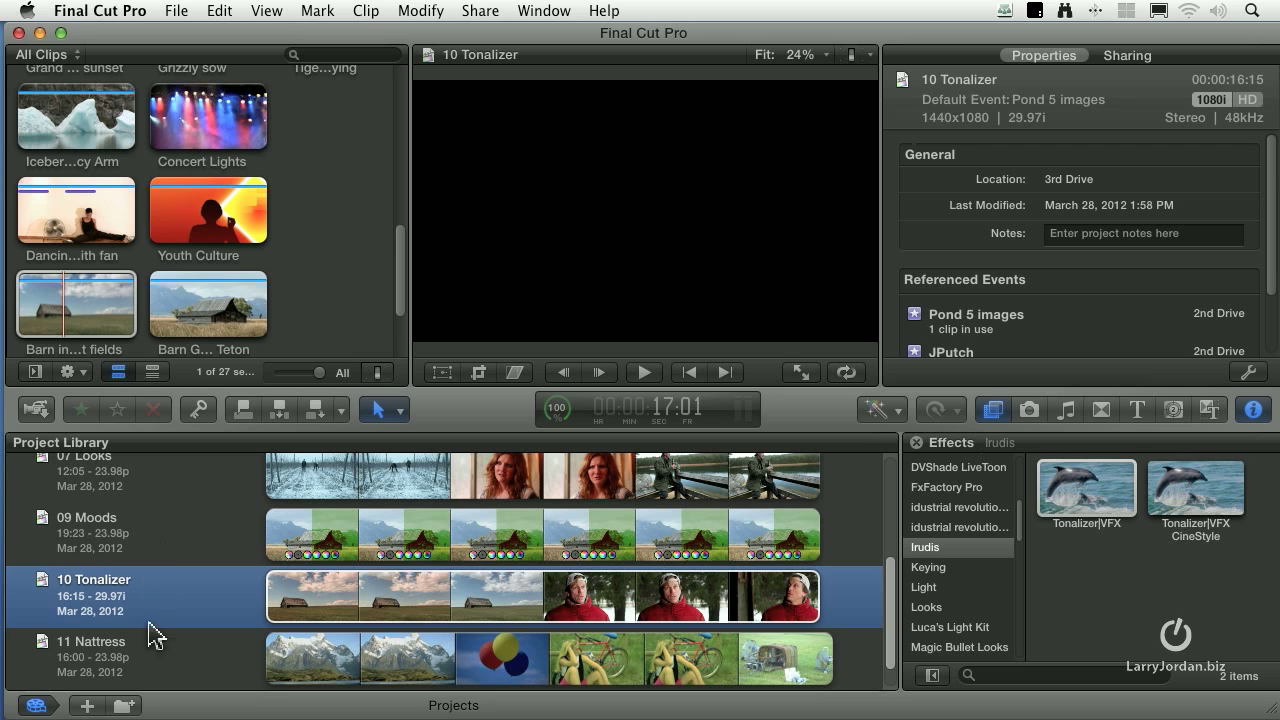
Open the 11 Nattress project and select the Poor contrast mountain clip
{"action": "left_click", "coordinate": [150, 662]}
{"action": "double_click", "coordinate": [150, 662]}
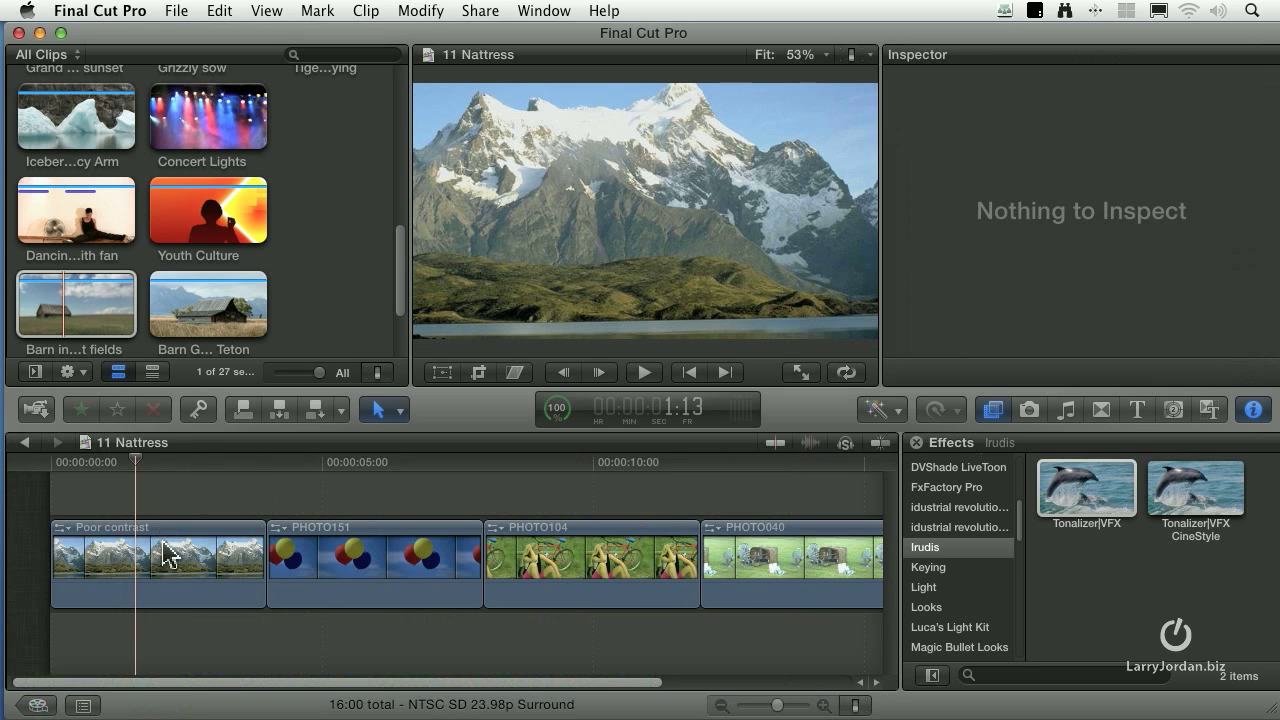
{"action": "left_click", "coordinate": [164, 558]}
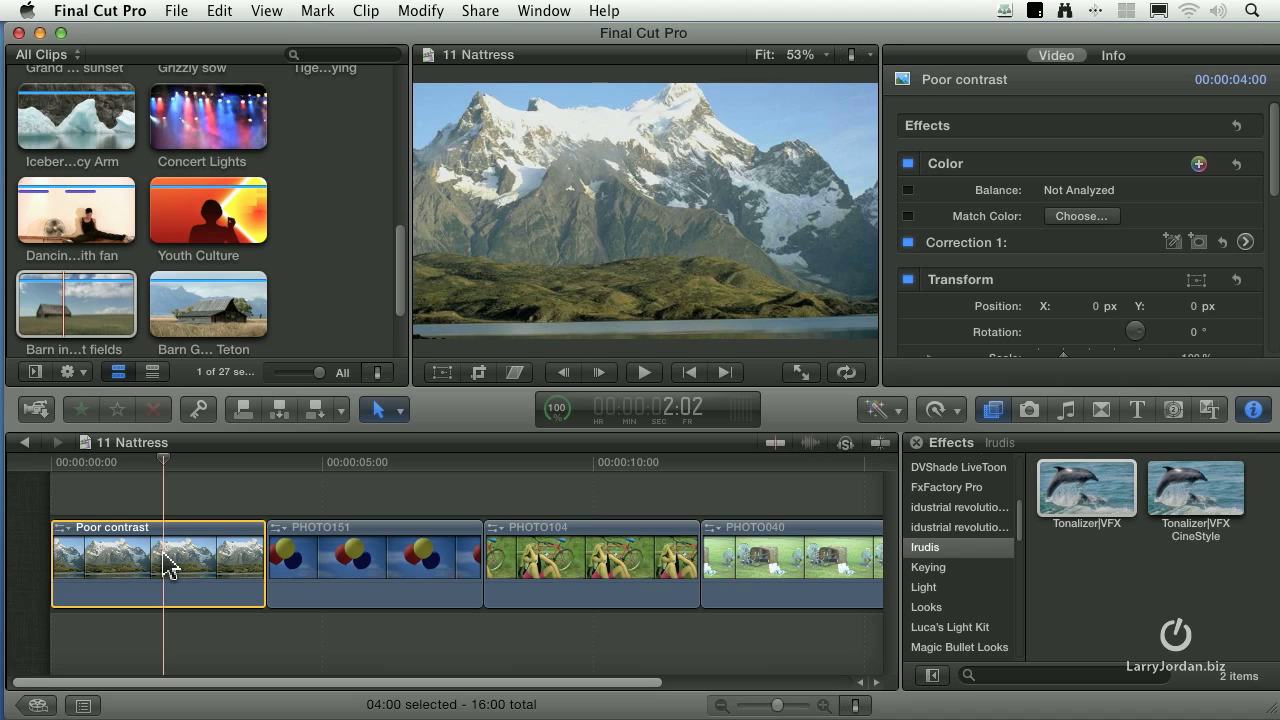
Apply the Nattress Levels and Curves Curves Luma effect to the Poor contrast clip
{"action": "scroll", "coordinate": [962, 548], "scroll_direction": "down", "scroll_amount": 5}
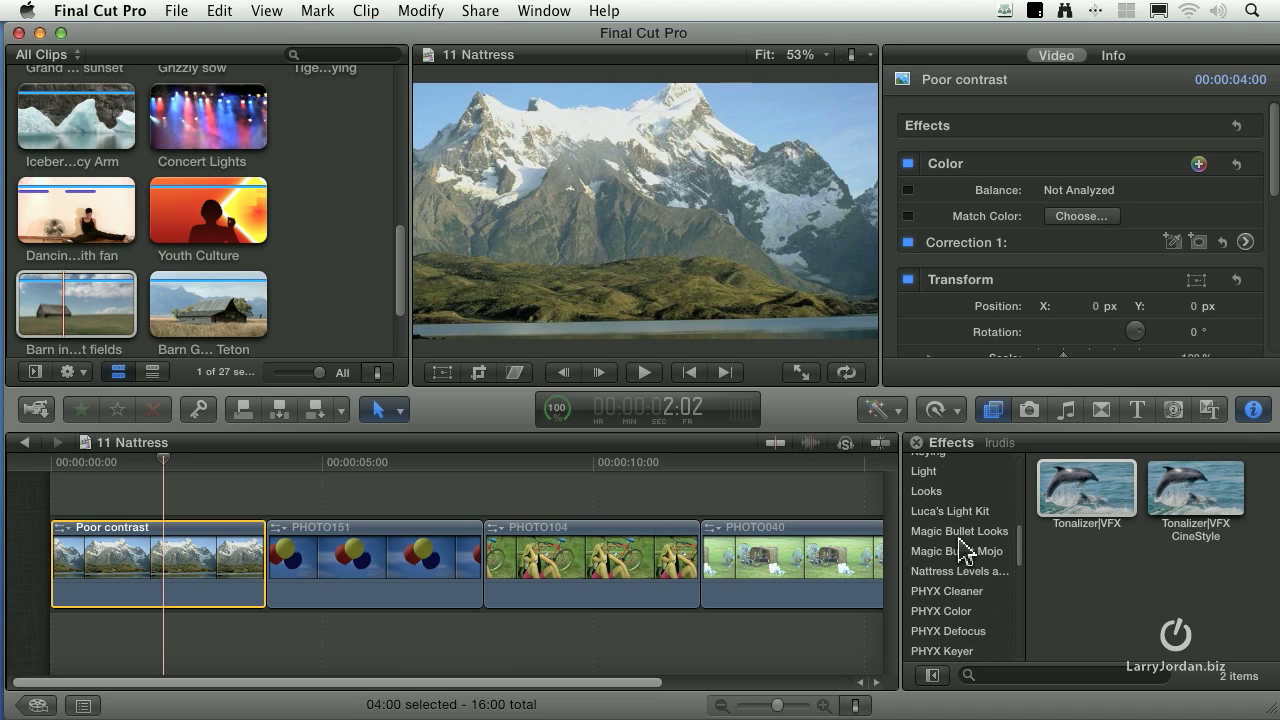
{"action": "left_click", "coordinate": [945, 571]}
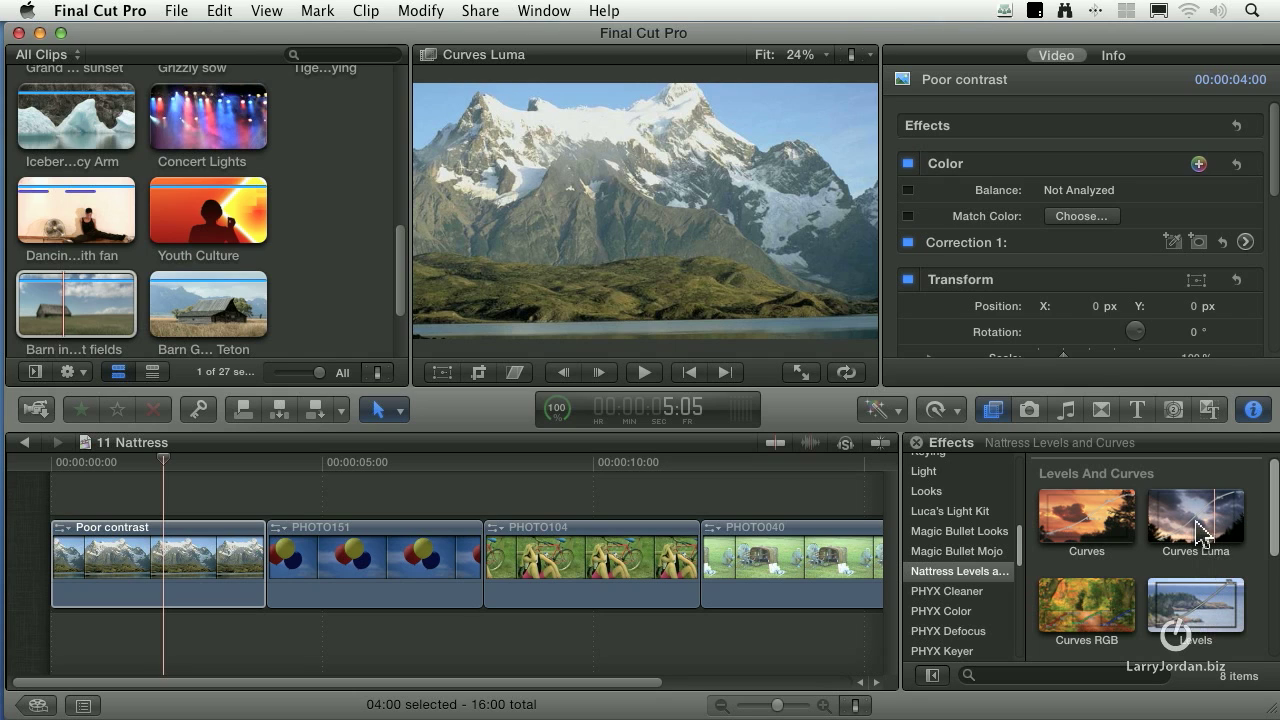
{"action": "left_click_drag", "start_coordinate": [1198, 530], "coordinate": [194, 563]}
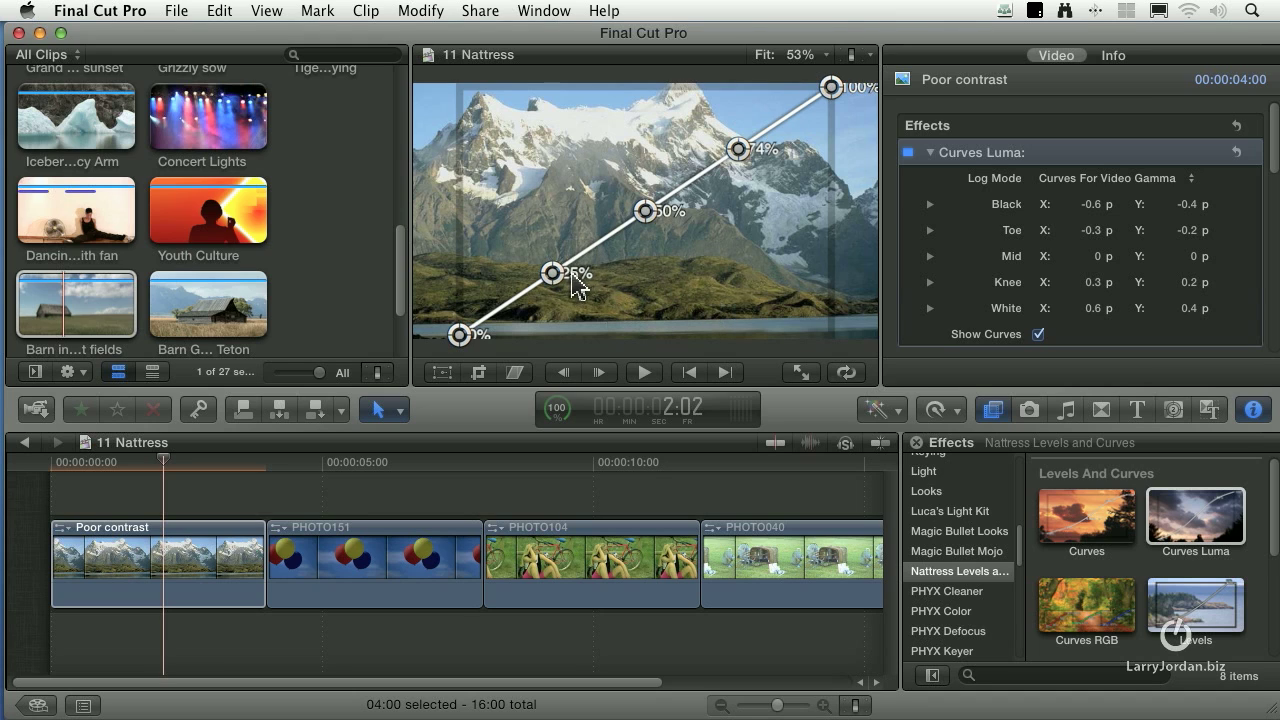
Lower the Toe and Mid curve points, raise Knee to 77% and bring White to 95%
{"action": "left_click_drag", "start_coordinate": [553, 273], "coordinate": [622, 302]}
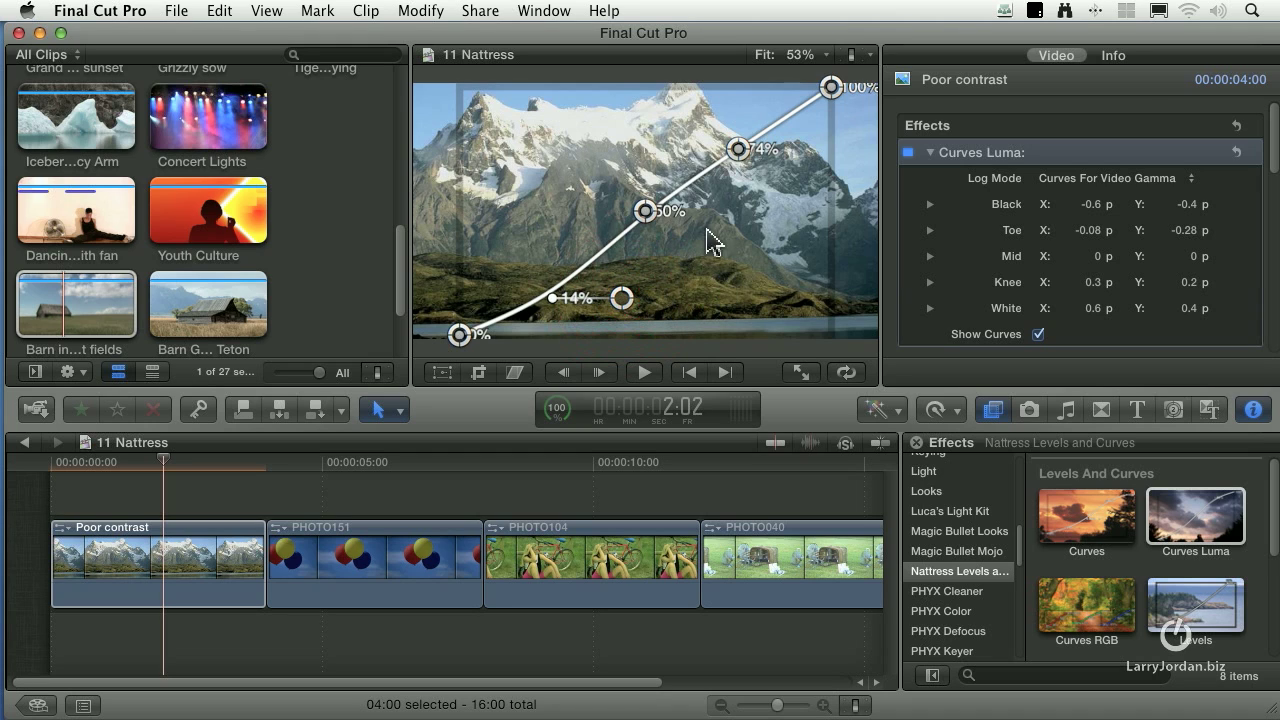
{"action": "left_click_drag", "start_coordinate": [646, 213], "coordinate": [647, 221]}
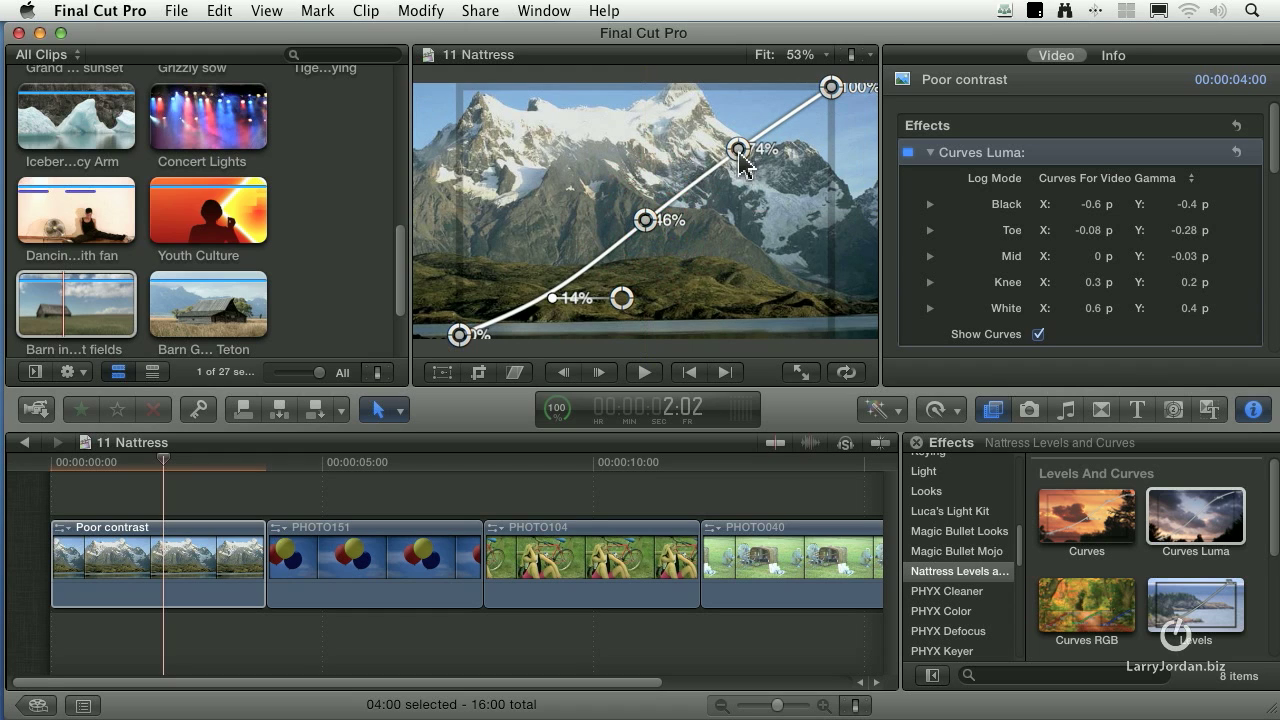
{"action": "left_click_drag", "start_coordinate": [737, 150], "coordinate": [729, 142]}
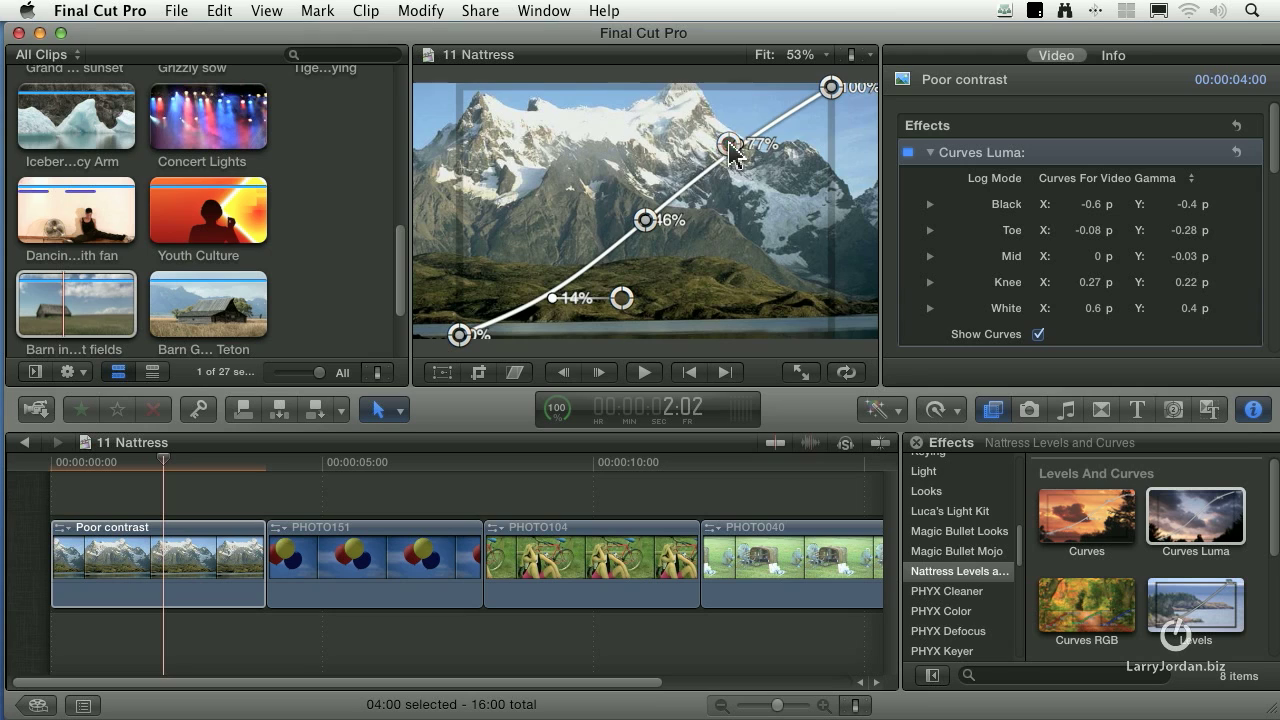
{"action": "left_click_drag", "start_coordinate": [831, 88], "coordinate": [831, 100]}
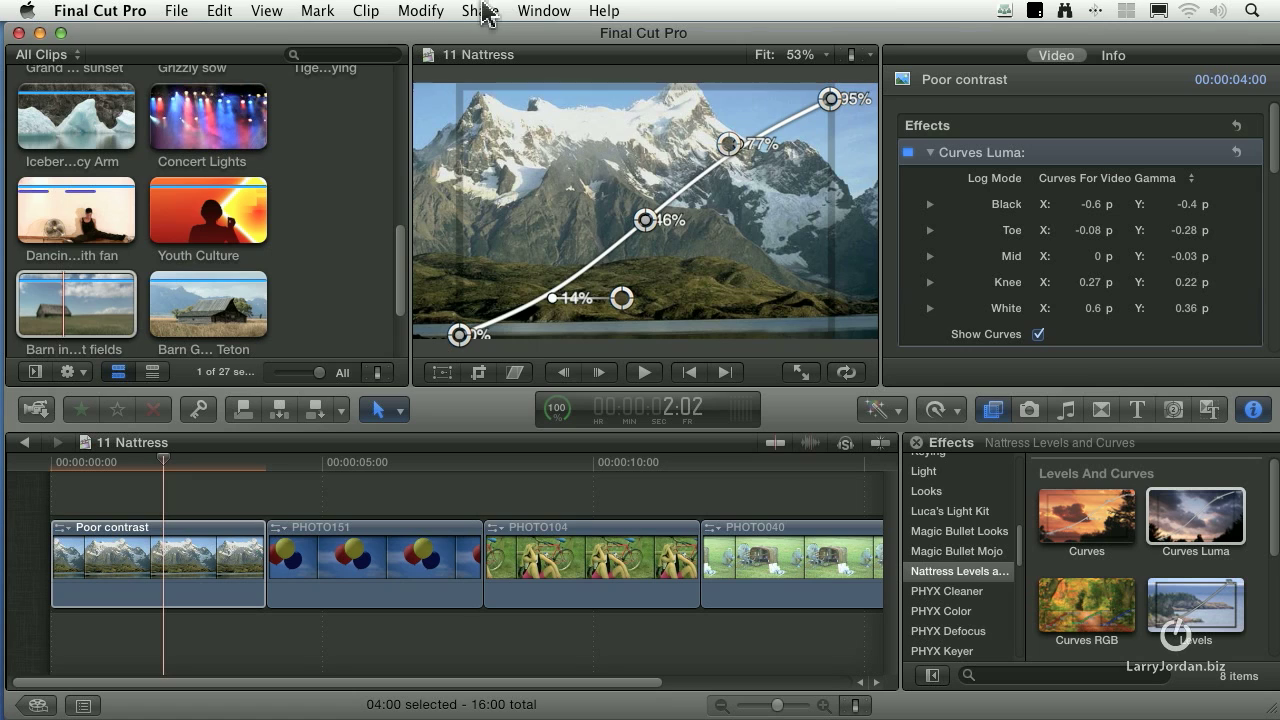
Show the luma waveform in a widened viewer with the Inspector closed, Poor contrast clip selected
{"action": "key", "text": "super+7"}
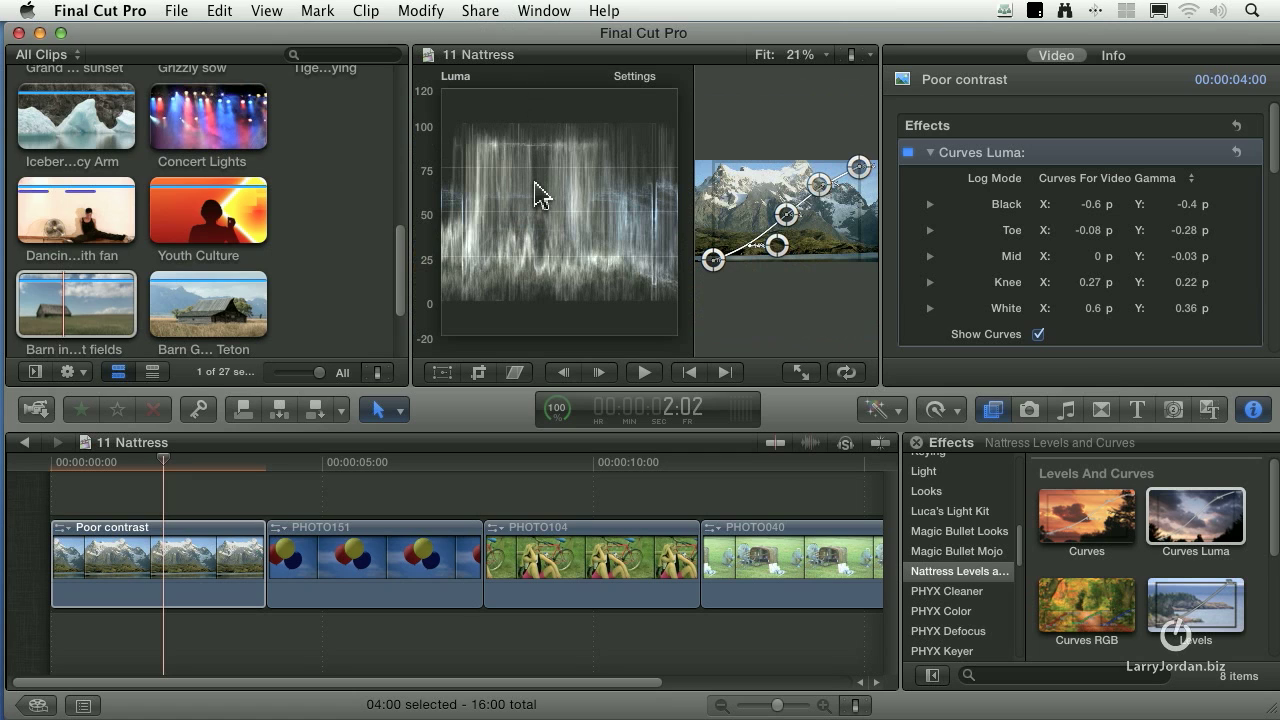
{"action": "left_click", "coordinate": [1253, 409]}
{"action": "left_click_drag", "start_coordinate": [594, 284], "coordinate": [349, 274]}
{"action": "left_click", "coordinate": [134, 558]}
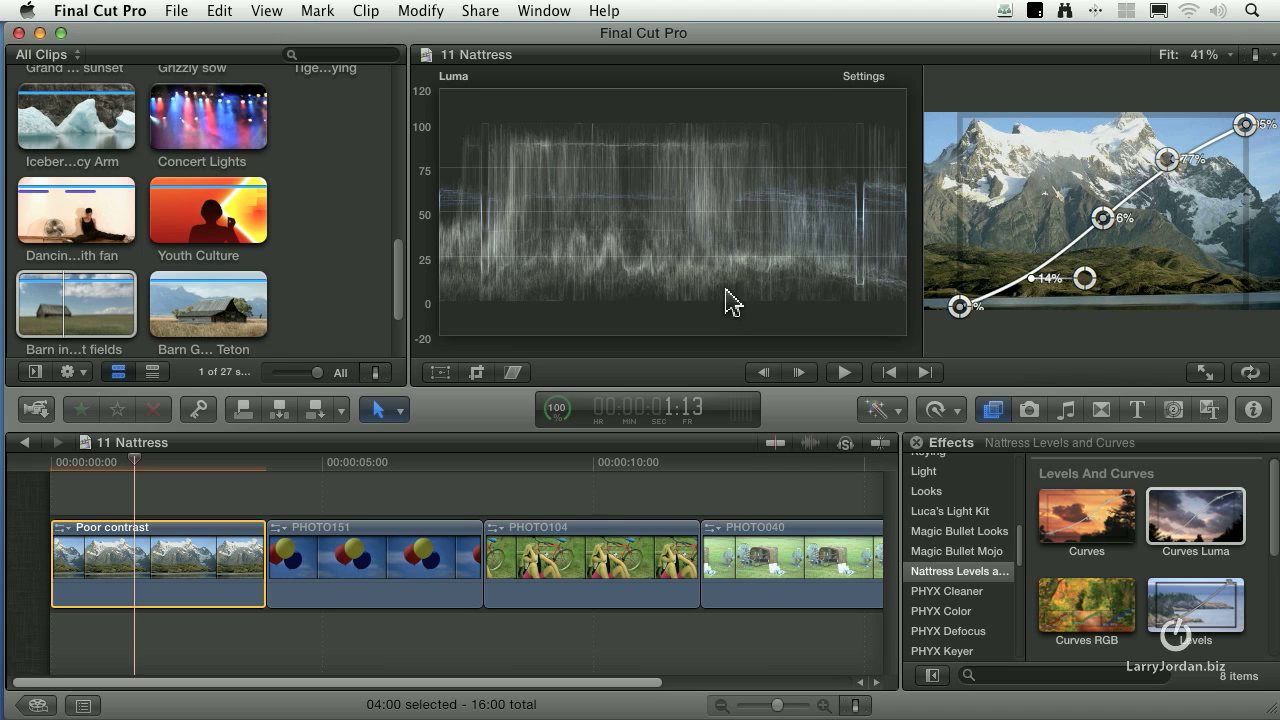
Apply the Levels effect to the balloons clip PHOTO151
{"action": "left_click", "coordinate": [415, 592]}
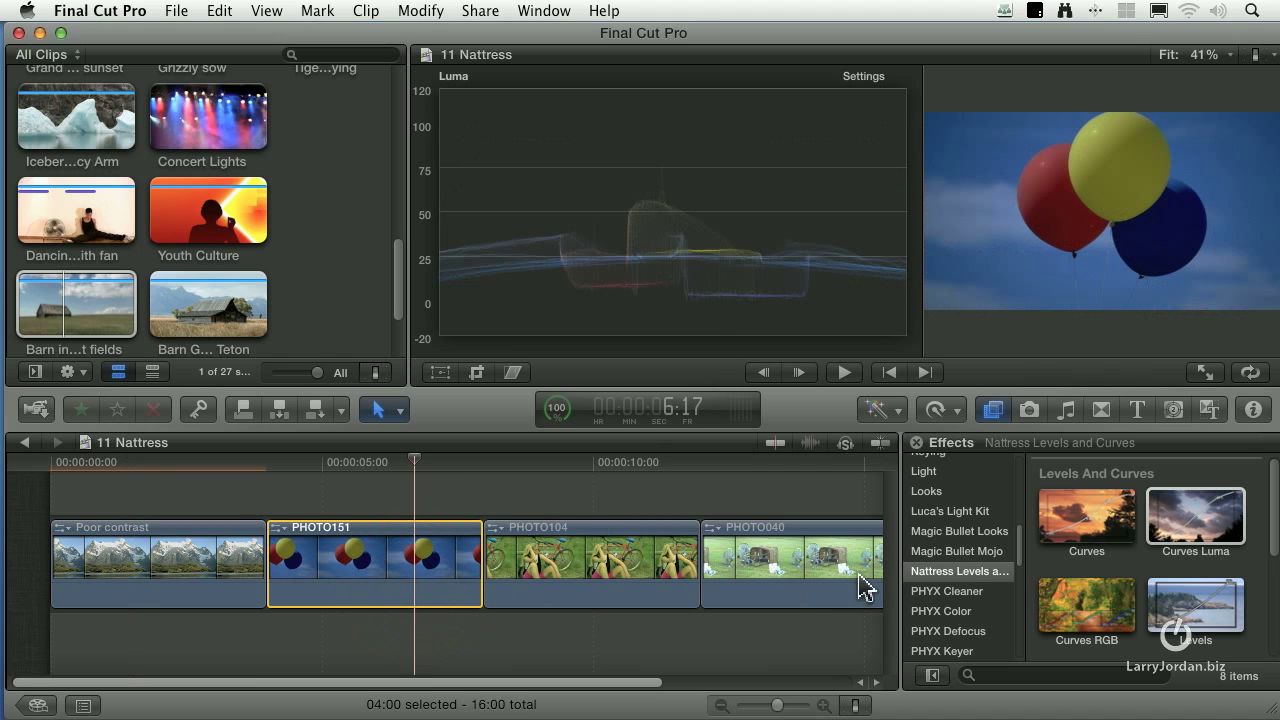
{"action": "mouse_move", "coordinate": [1210, 615]}
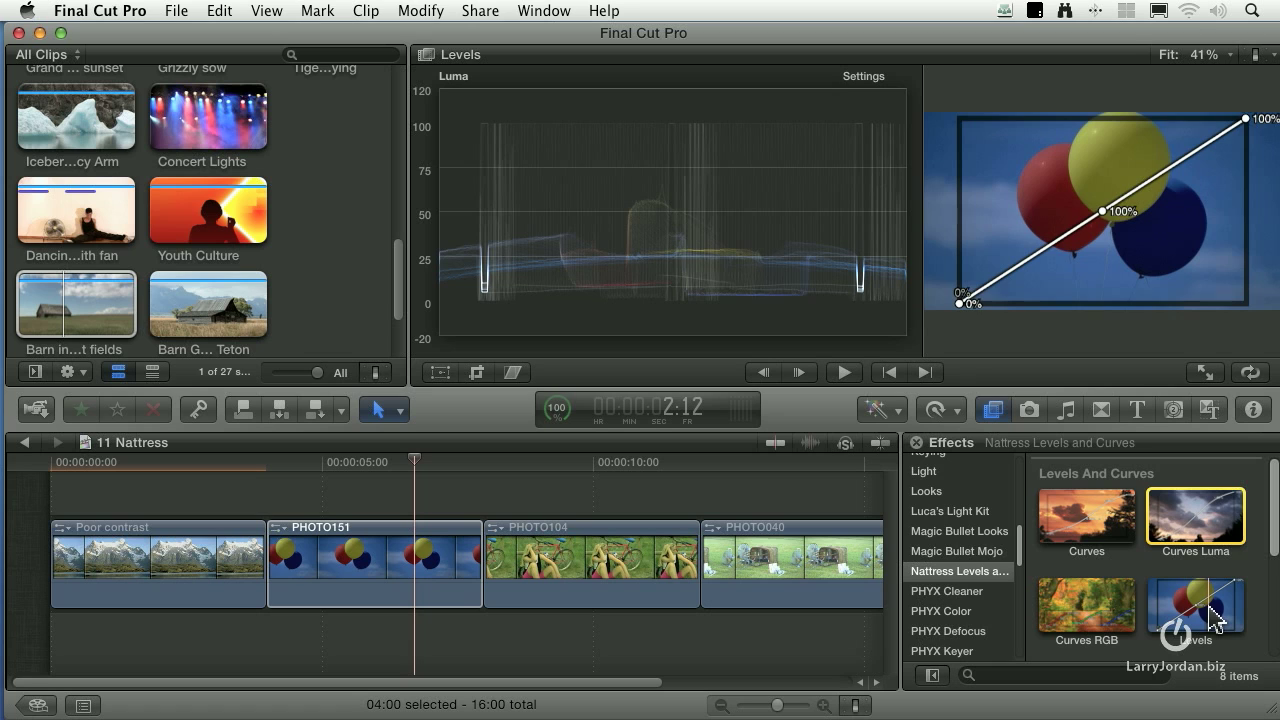
{"action": "left_click_drag", "start_coordinate": [1212, 615], "coordinate": [381, 579]}
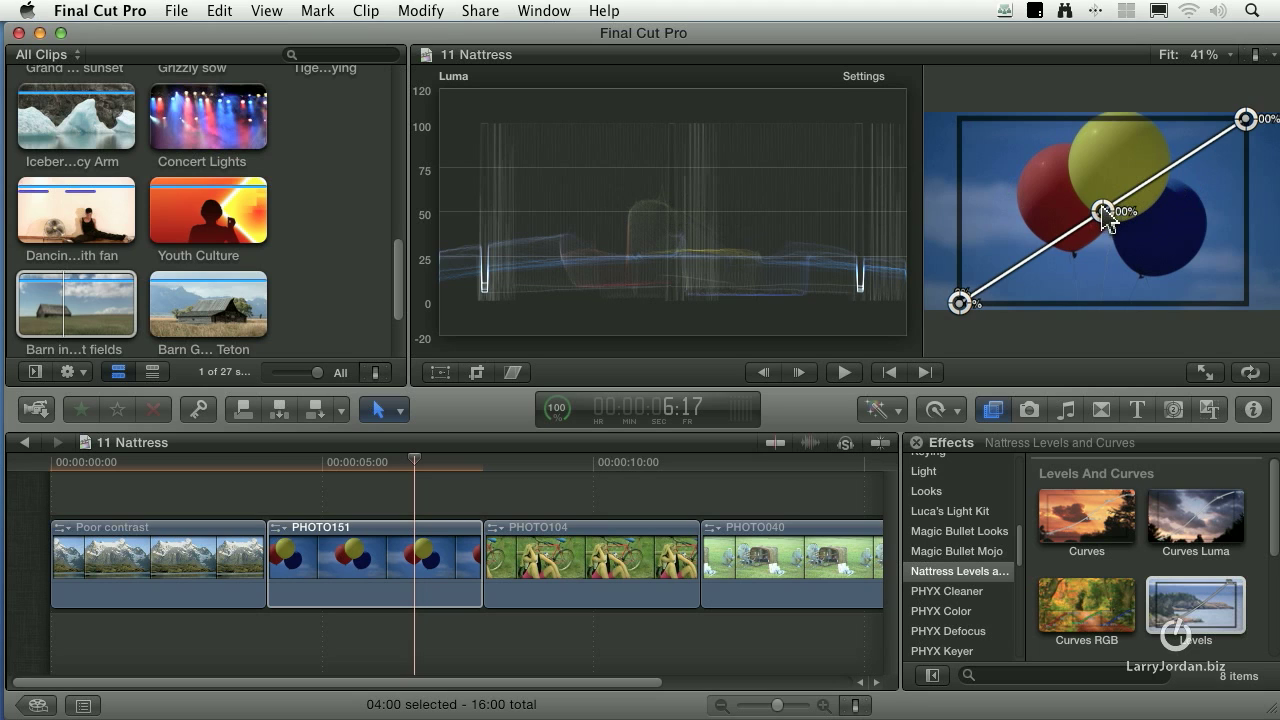
Brighten the balloons by adjusting the white point and raising gamma to about 122%
{"action": "left_click_drag", "start_coordinate": [1103, 211], "coordinate": [1102, 187]}
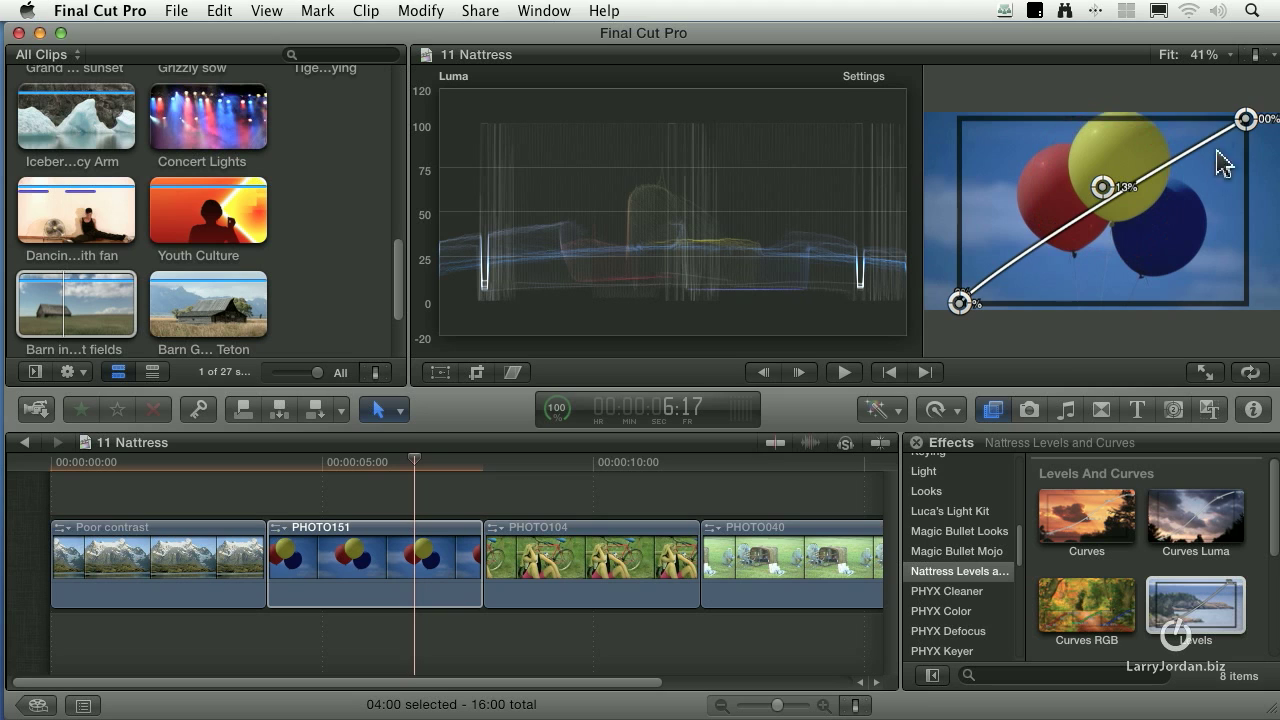
{"action": "left_click_drag", "start_coordinate": [1251, 126], "coordinate": [1241, 96]}
{"action": "left_click_drag", "start_coordinate": [1102, 187], "coordinate": [1100, 174]}
{"action": "left_click_drag", "start_coordinate": [1243, 96], "coordinate": [1250, 112]}
{"action": "left_click_drag", "start_coordinate": [1101, 175], "coordinate": [1056, 170]}
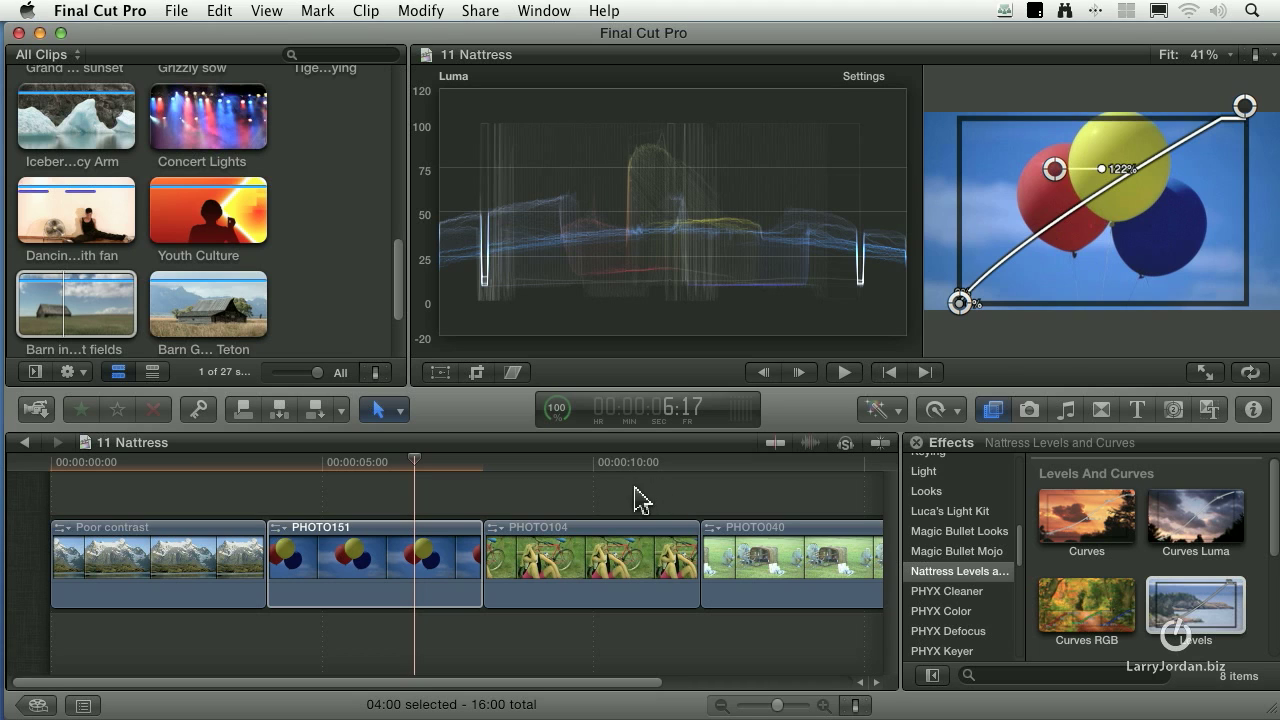
Go to the PHOTO104 girl clip and switch the scope to the Vectorscope
{"action": "left_click", "coordinate": [590, 463]}
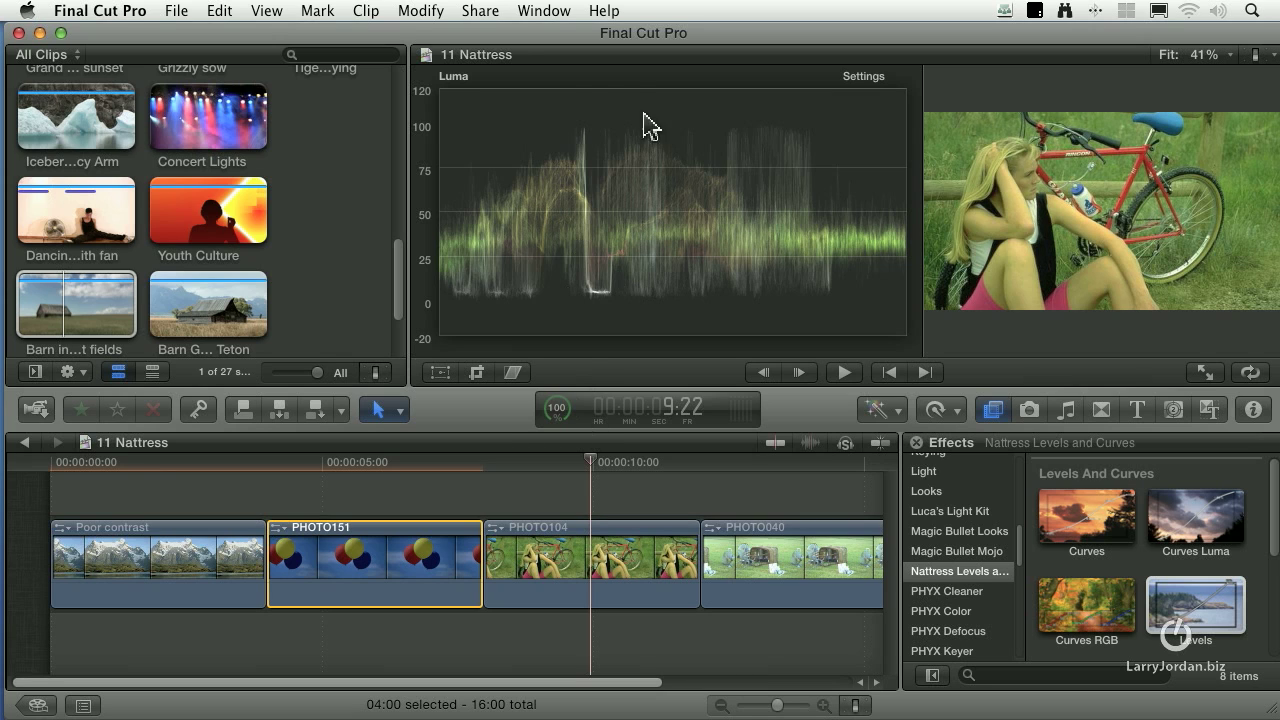
{"action": "left_click", "coordinate": [538, 8]}
{"action": "left_click", "coordinate": [538, 8]}
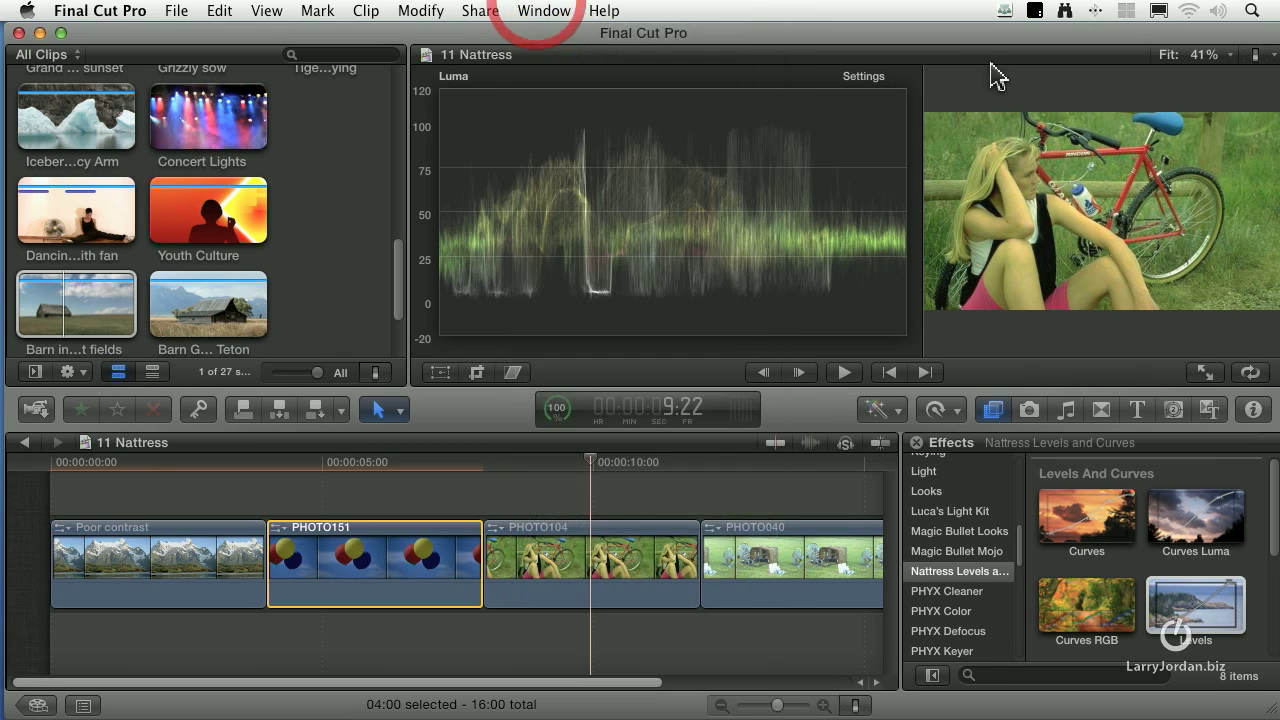
{"action": "left_click", "coordinate": [864, 76]}
{"action": "left_click", "coordinate": [893, 130]}
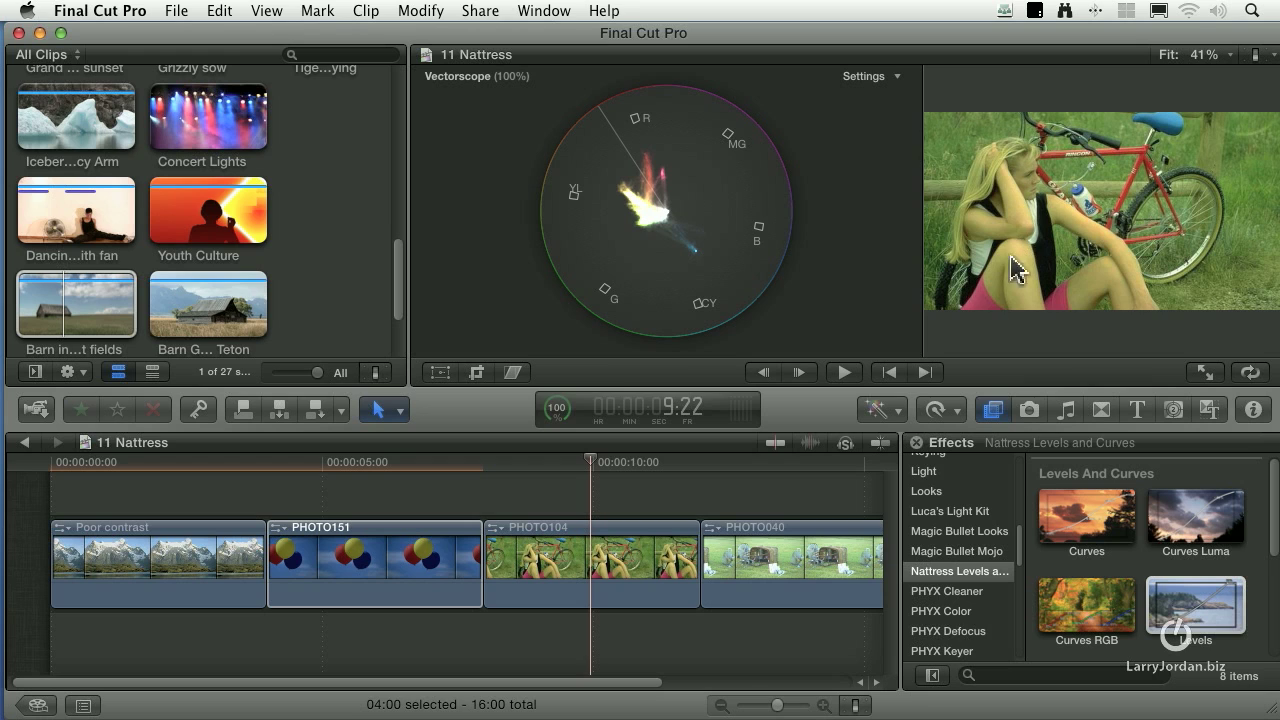
Crop PHOTO104 from left and right to a narrow skin strip and show the Vectorscope
{"action": "left_click", "coordinate": [477, 373]}
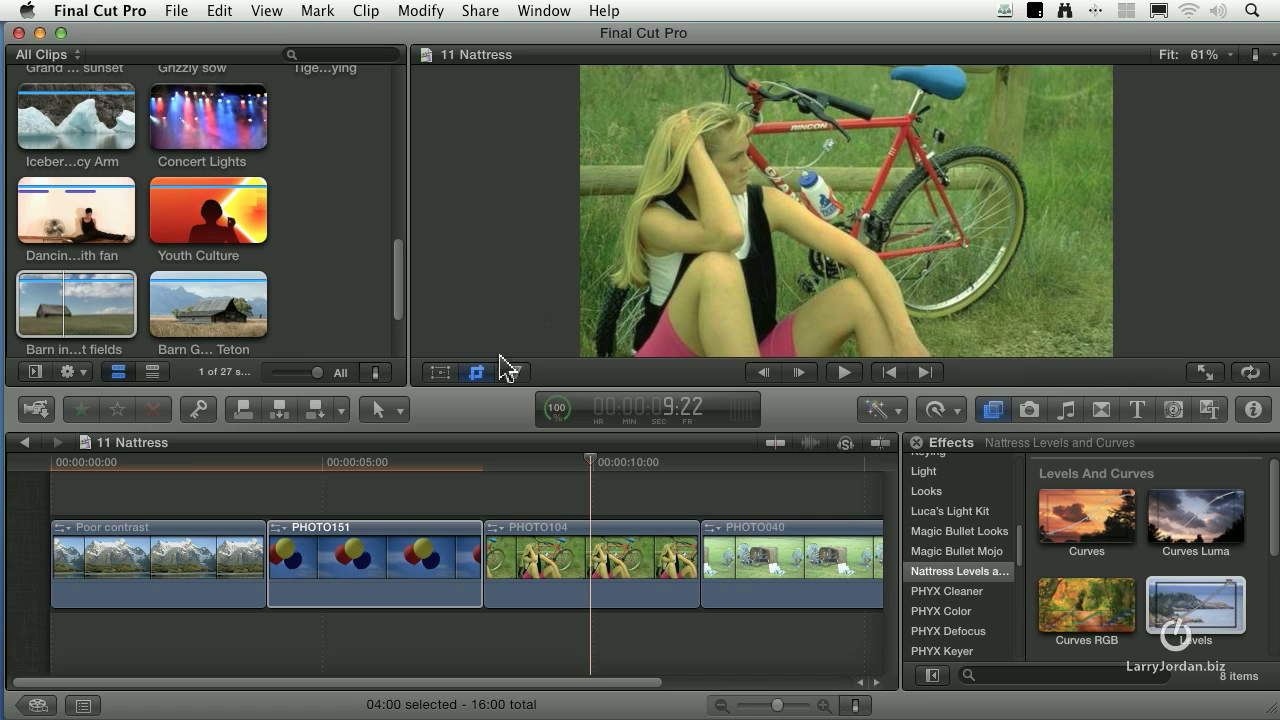
{"action": "left_click", "coordinate": [726, 298]}
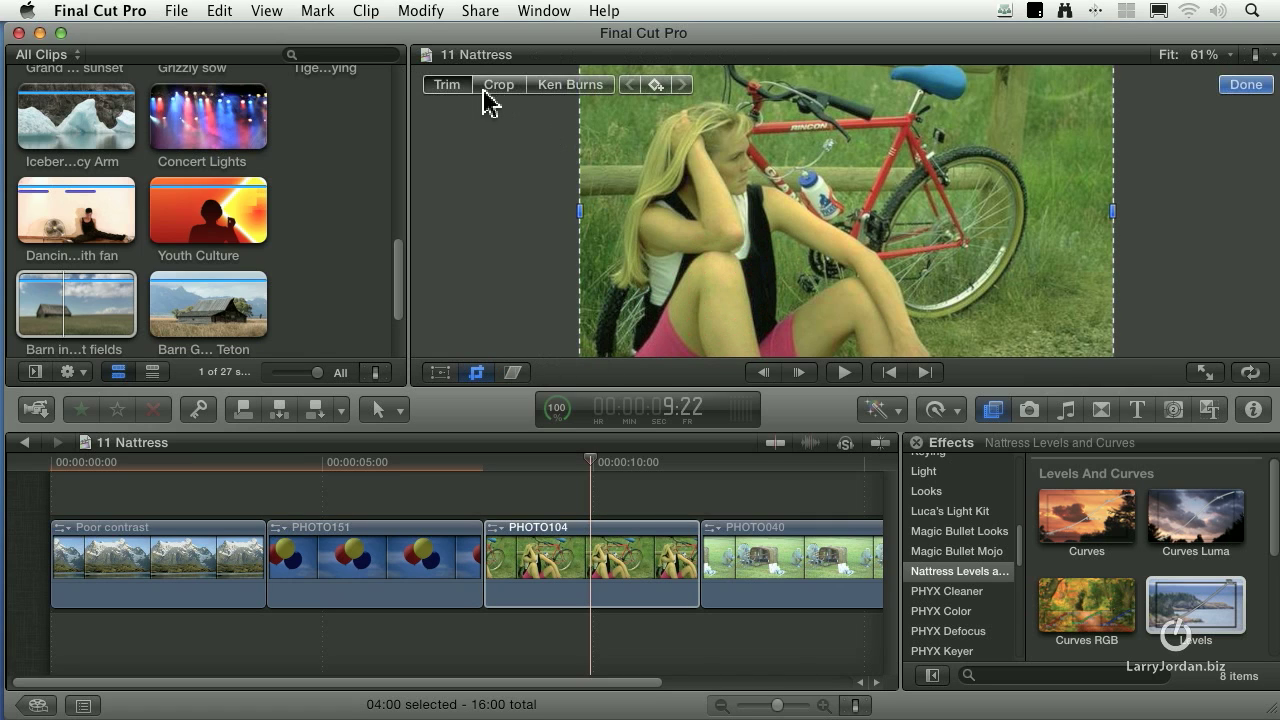
{"action": "left_click_drag", "start_coordinate": [583, 210], "coordinate": [691, 212]}
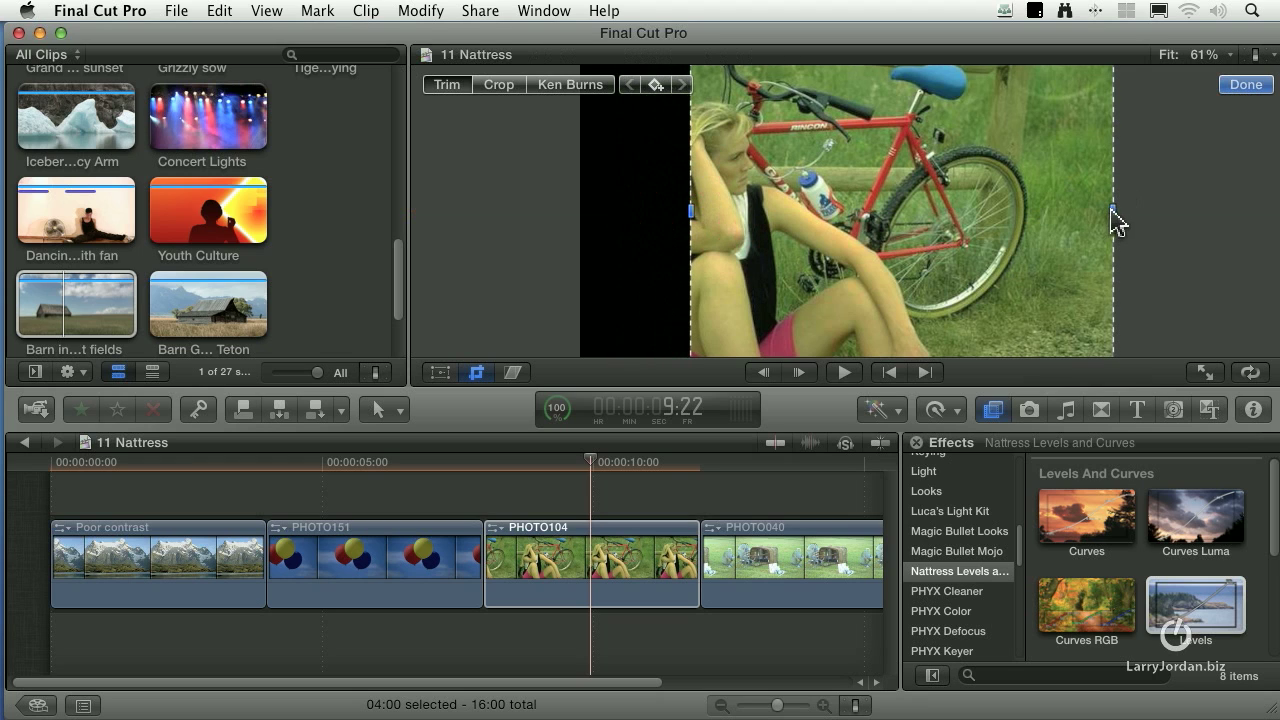
{"action": "left_click_drag", "start_coordinate": [1112, 212], "coordinate": [741, 214]}
{"action": "left_click", "coordinate": [1246, 84]}
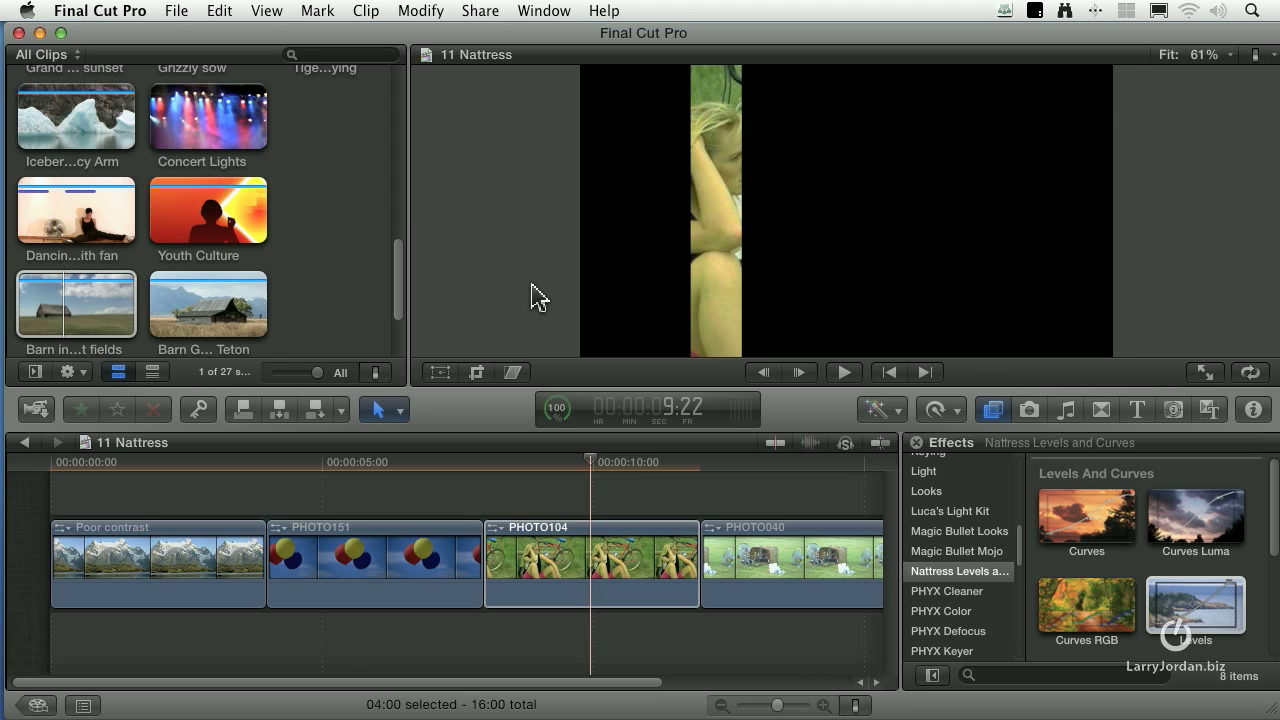
{"action": "key", "text": "super+7"}
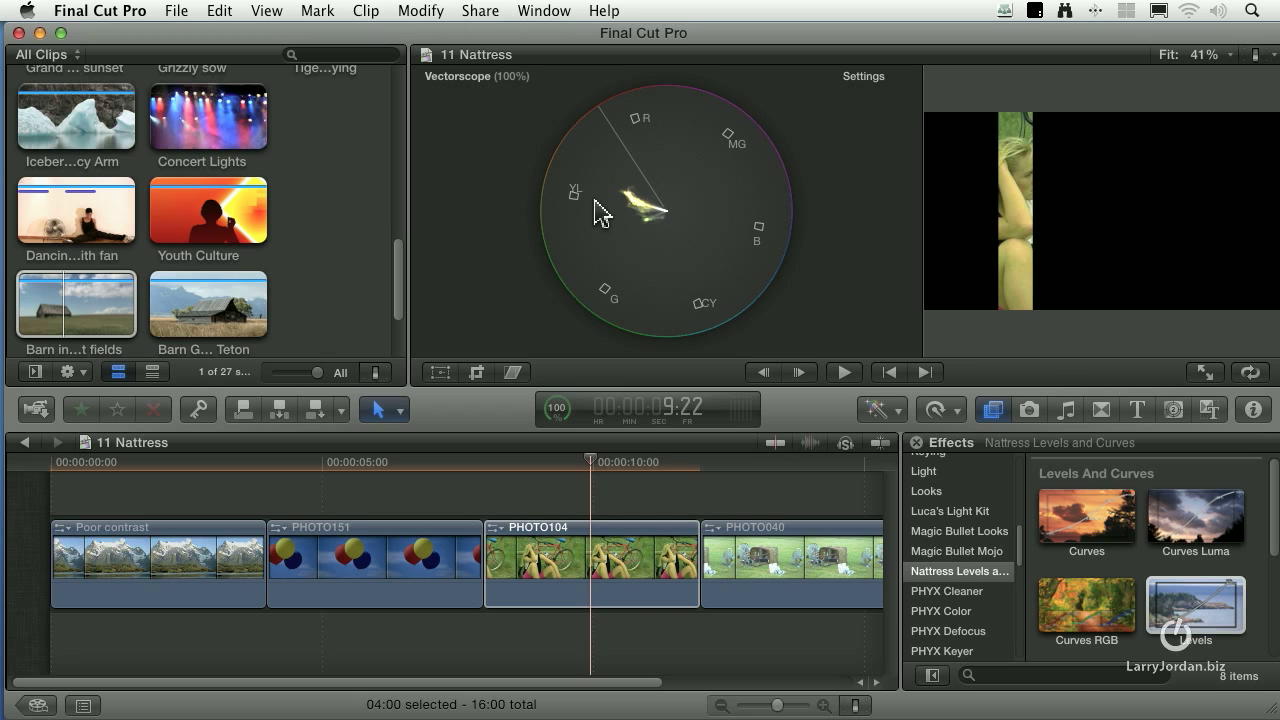
Apply the Curves RGB effect to the PHOTO104 clip
{"action": "left_click", "coordinate": [589, 580]}
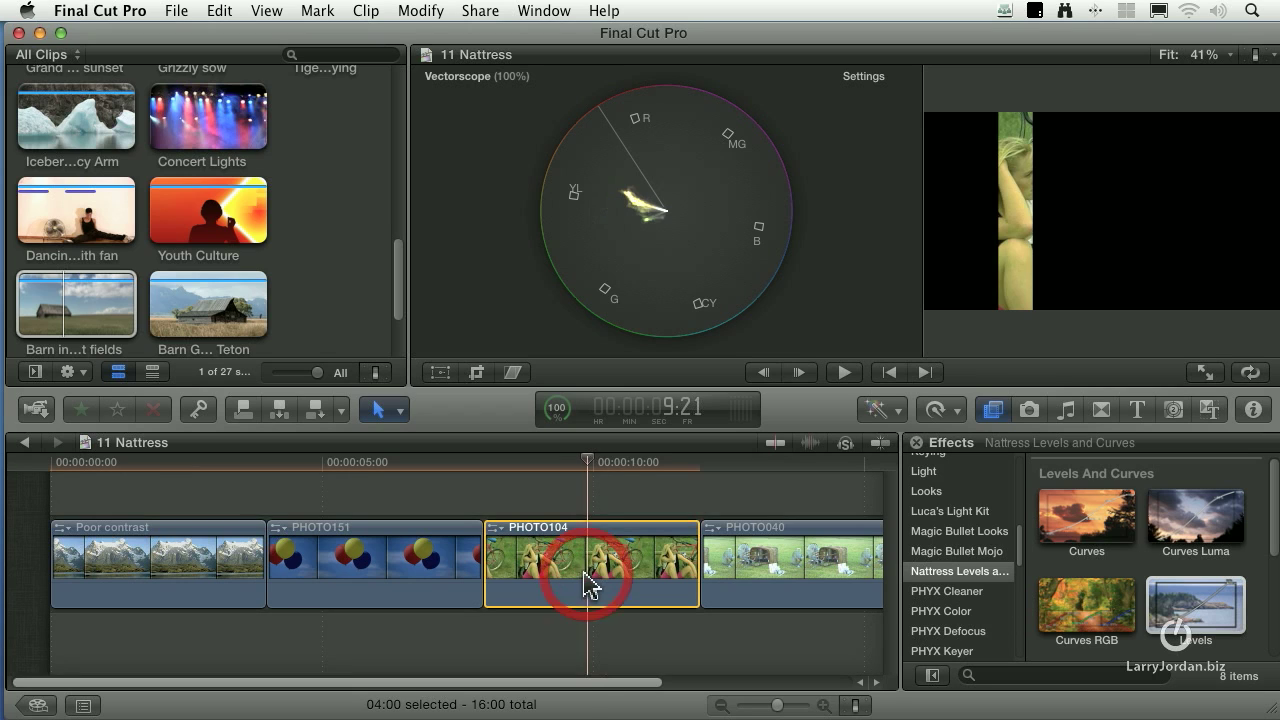
{"action": "left_click", "coordinate": [1080, 595]}
{"action": "left_click_drag", "start_coordinate": [630, 575], "coordinate": [623, 557]}
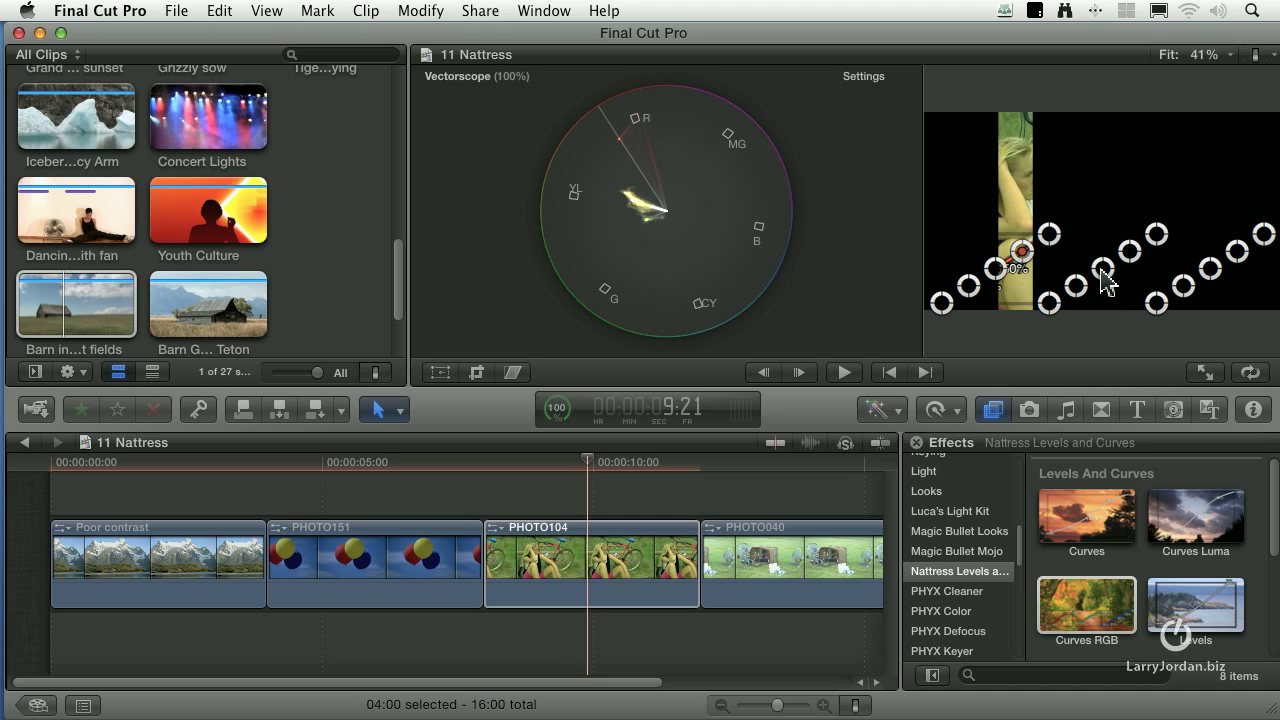
Pull down and fine-tune red curve points to move the skin trace onto the skin-tone line
{"action": "mouse_move", "coordinate": [1101, 269]}
{"action": "left_mouse_down"}
{"action": "mouse_move", "coordinate": [1099, 285]}
{"action": "mouse_move", "coordinate": [1131, 253]}
{"action": "mouse_move", "coordinate": [1072, 289]}
{"action": "left_mouse_up"}
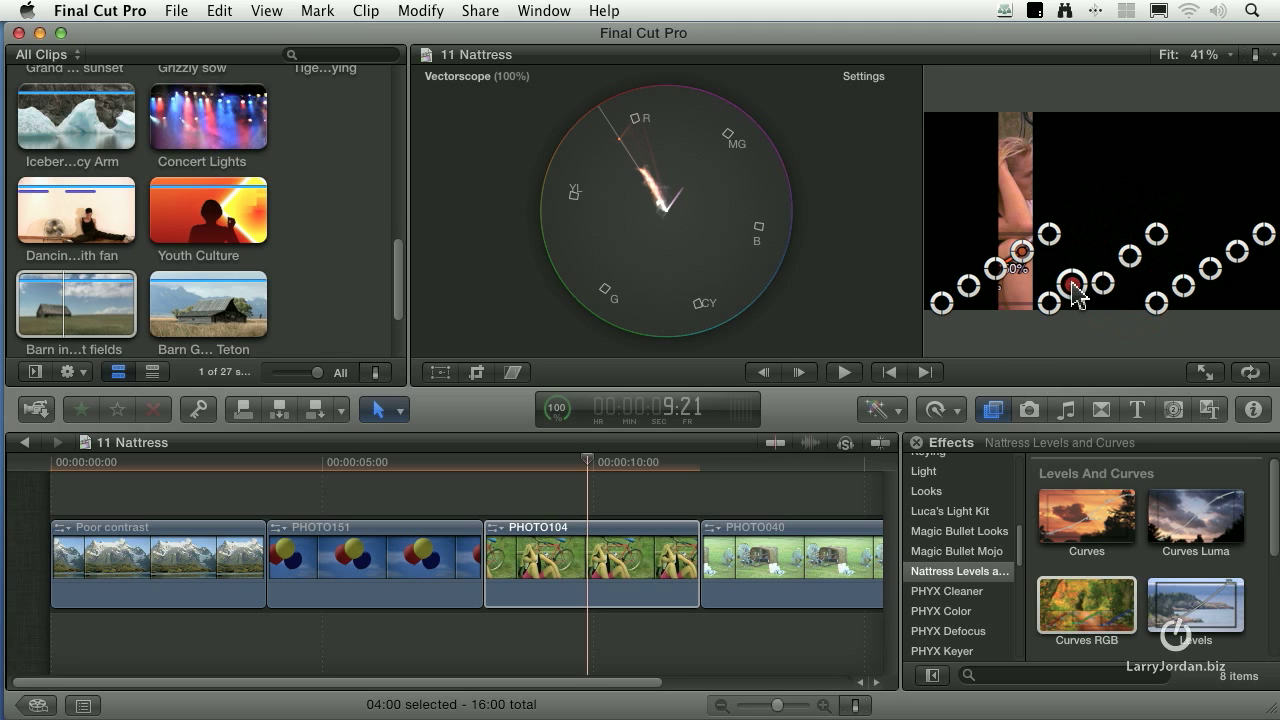
{"action": "left_click", "coordinate": [998, 270]}
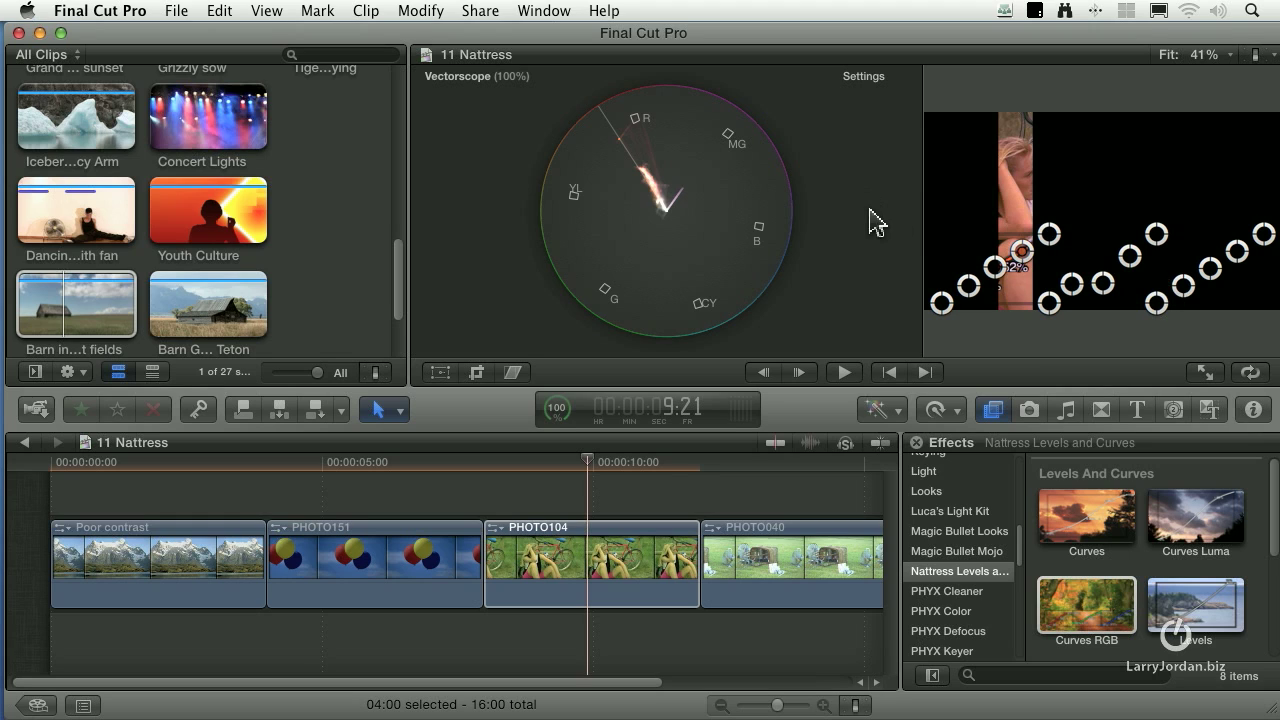
{"action": "left_click", "coordinate": [1104, 286]}
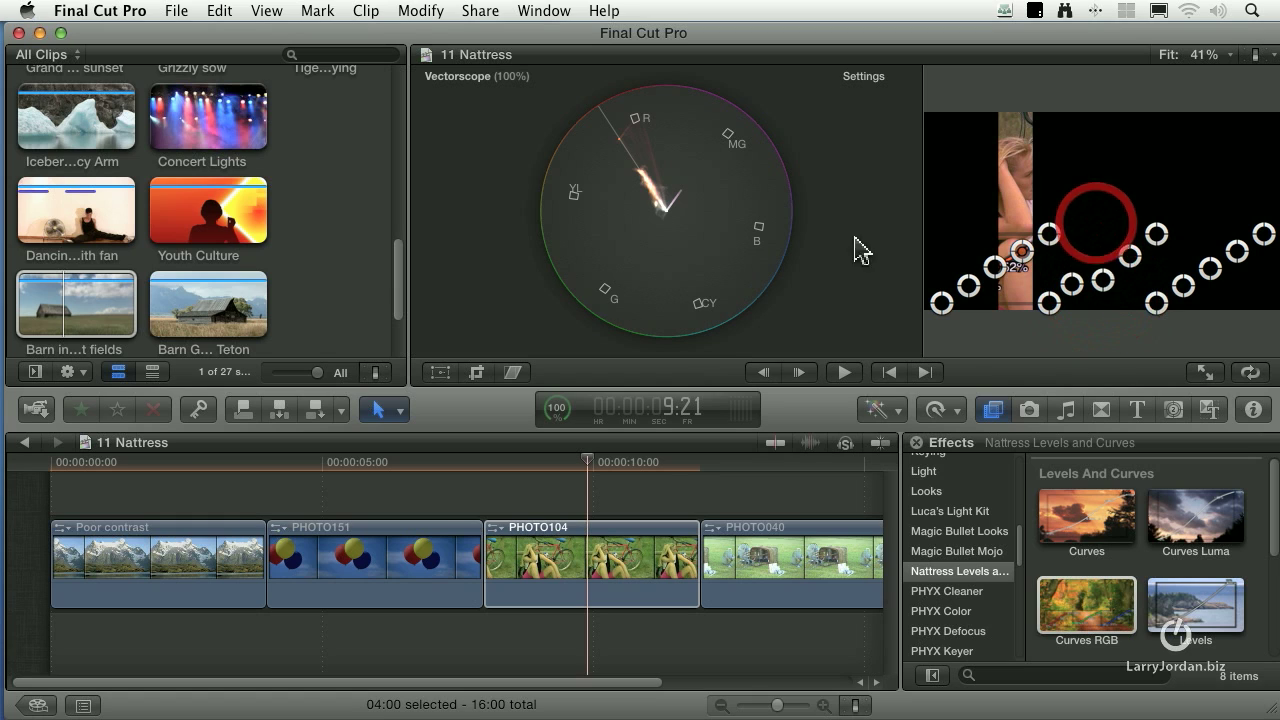
Drag both crop edges back to the full frame and show the Vectorscope again
{"action": "left_click", "coordinate": [477, 373]}
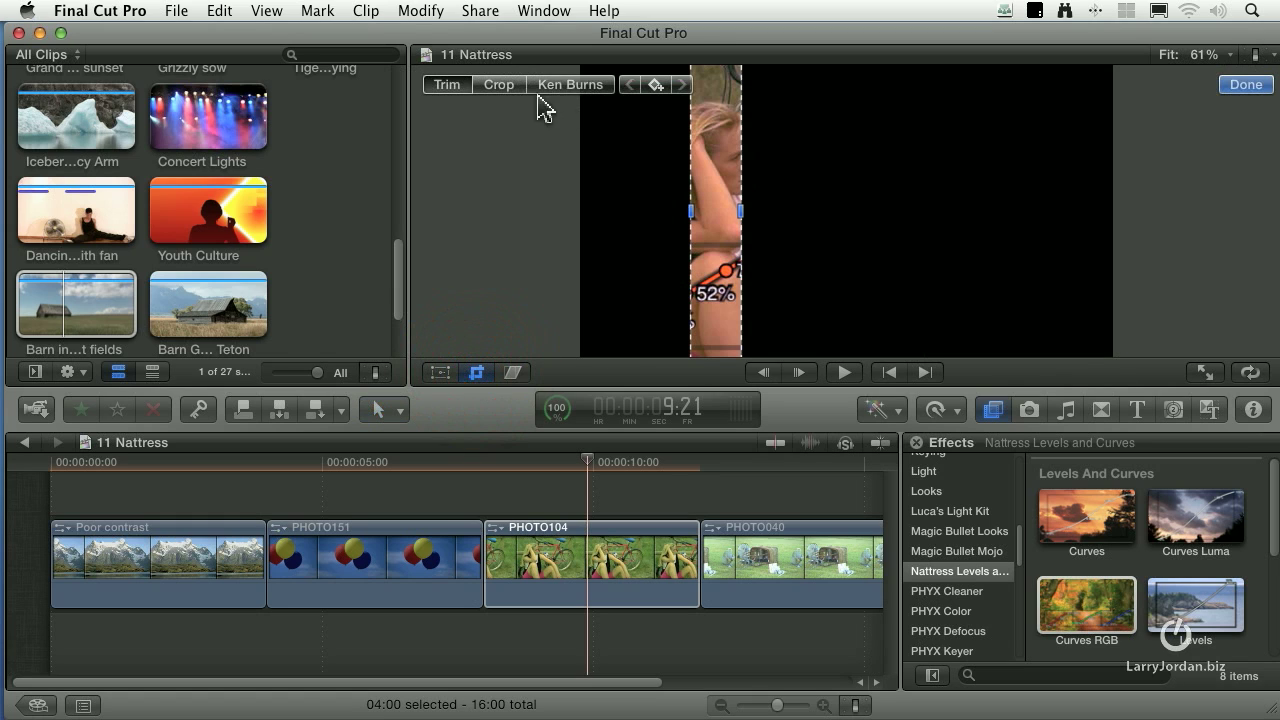
{"action": "left_click_drag", "start_coordinate": [740, 212], "coordinate": [1157, 220]}
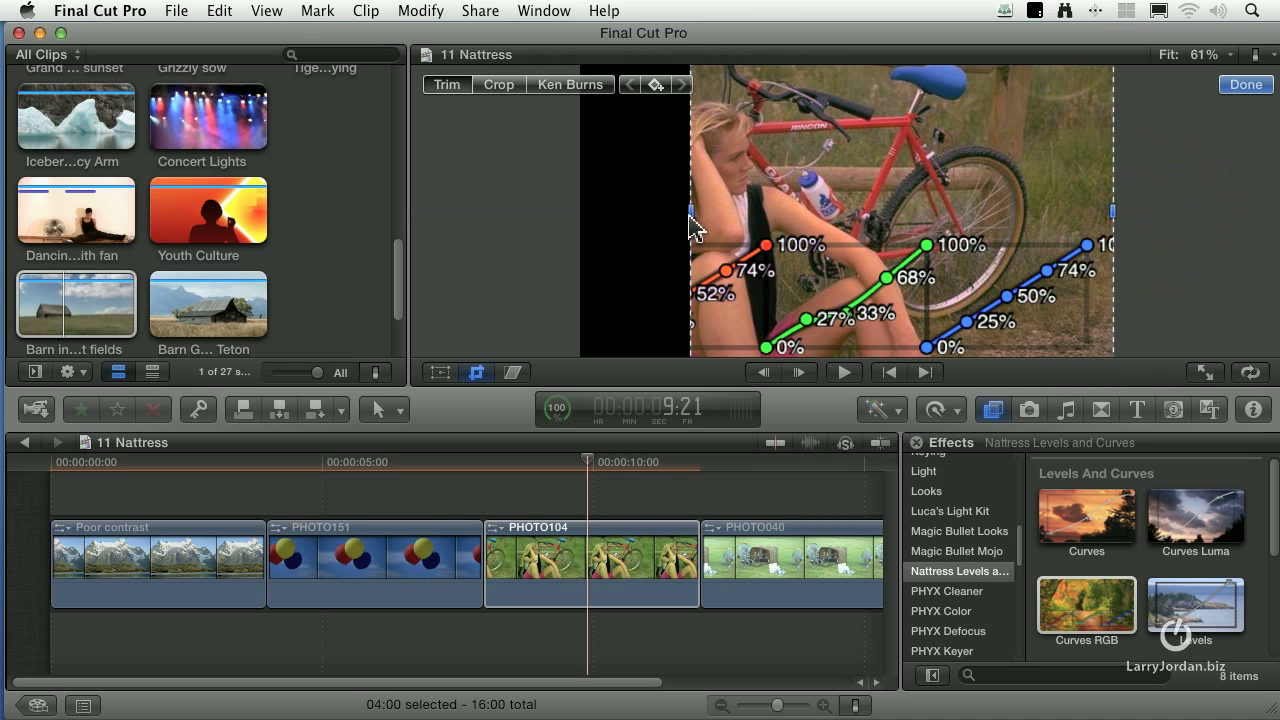
{"action": "left_click_drag", "start_coordinate": [690, 226], "coordinate": [512, 214]}
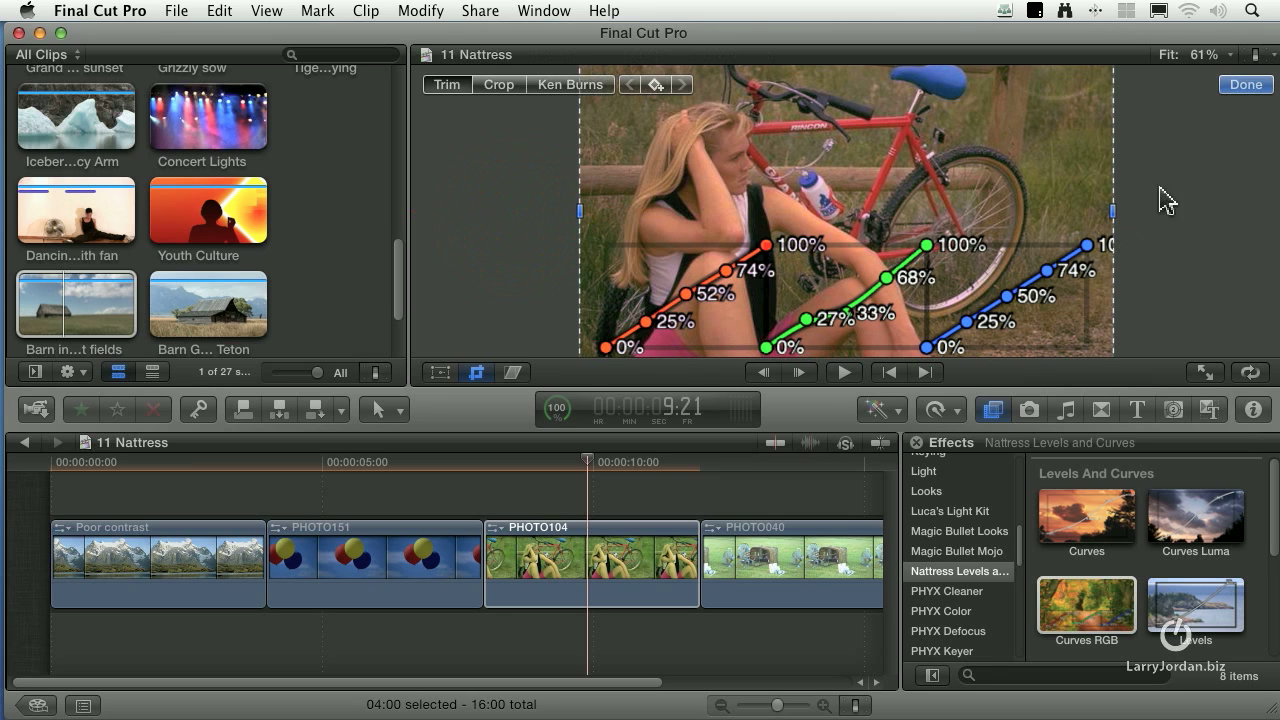
{"action": "left_click", "coordinate": [1246, 85]}
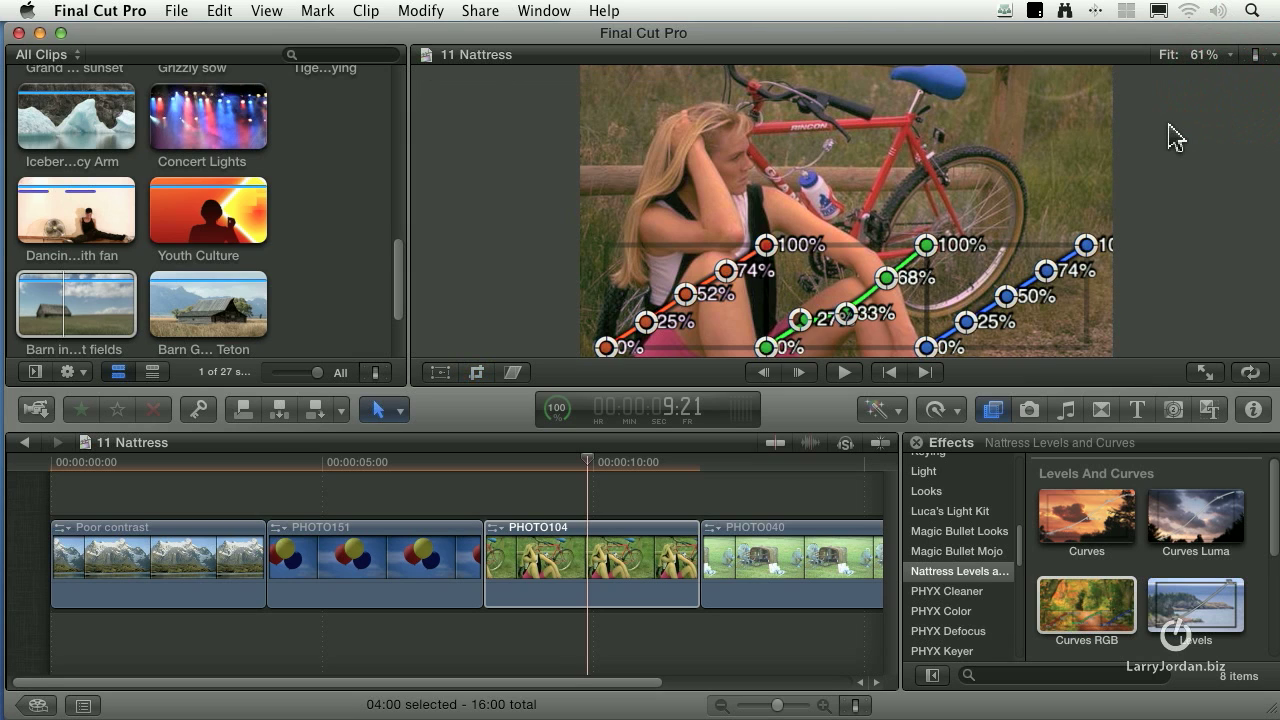
{"action": "key", "text": "super+7"}
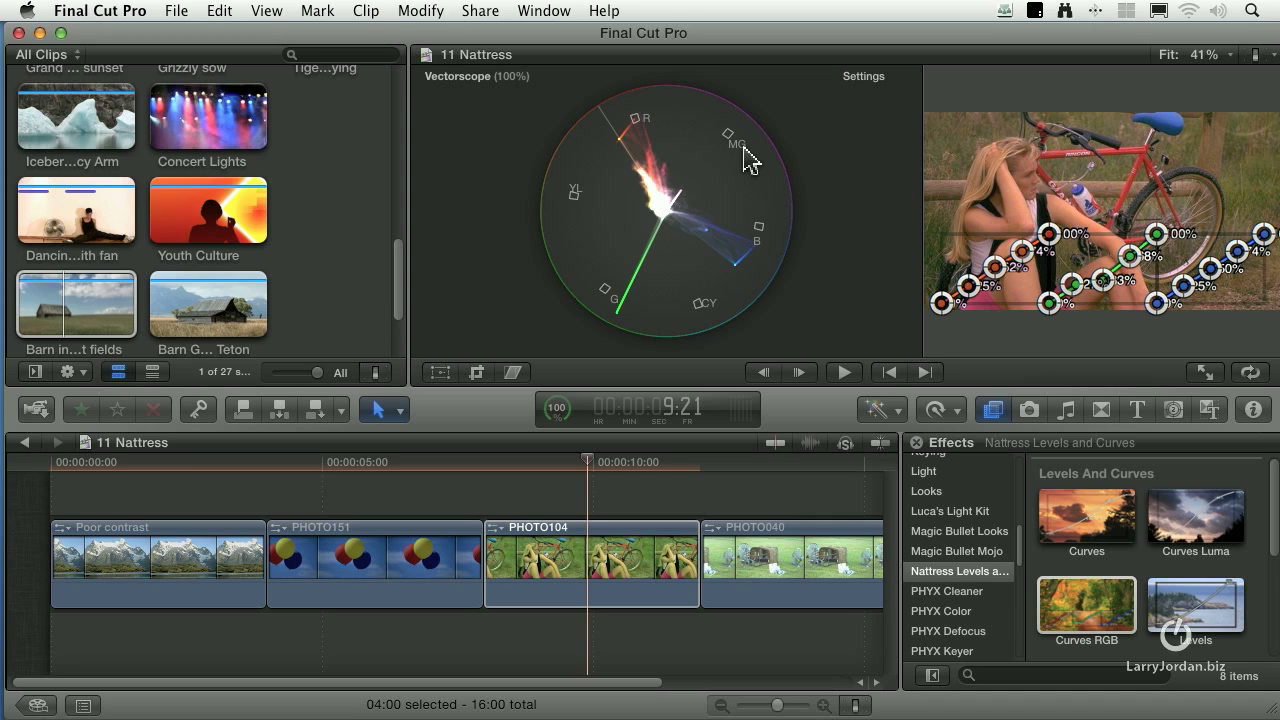
Uncheck Show Curves in PHOTO104's Curves RGB settings in the Inspector
{"action": "left_click", "coordinate": [1253, 409]}
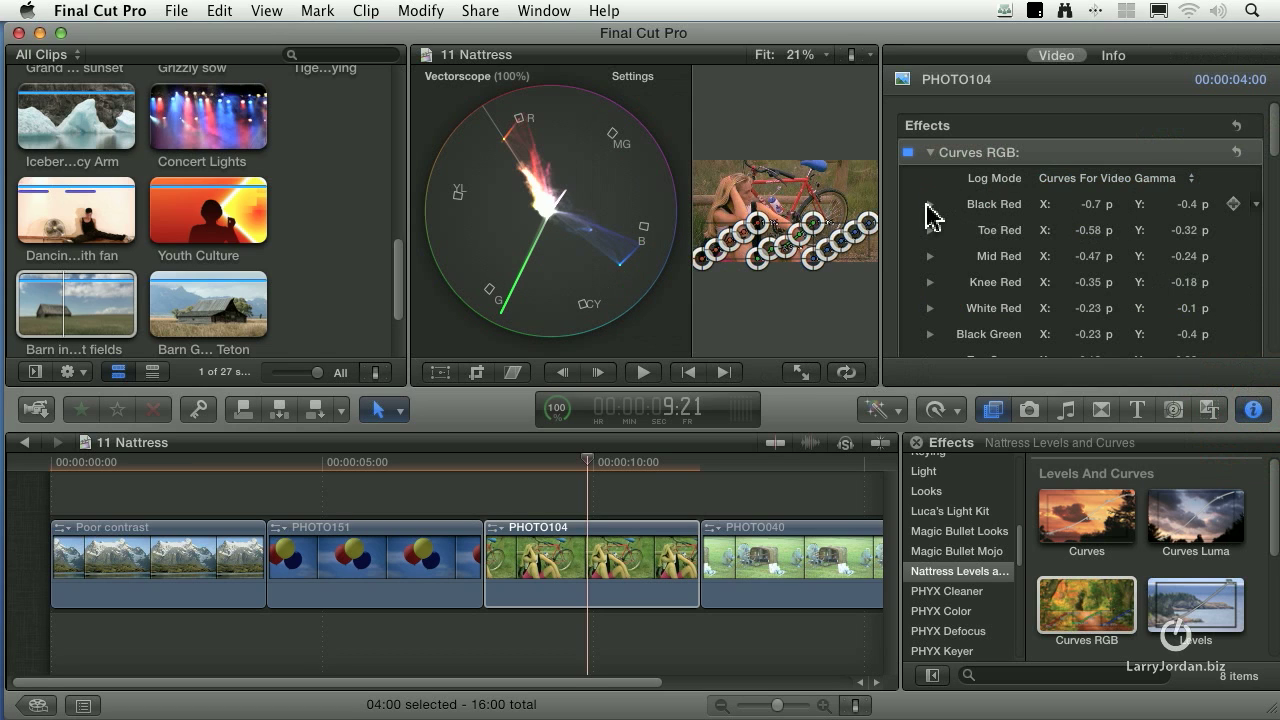
{"action": "scroll", "coordinate": [930, 215], "scroll_direction": "down", "scroll_amount": 5}
{"action": "scroll", "coordinate": [930, 215], "scroll_direction": "down", "scroll_amount": 2}
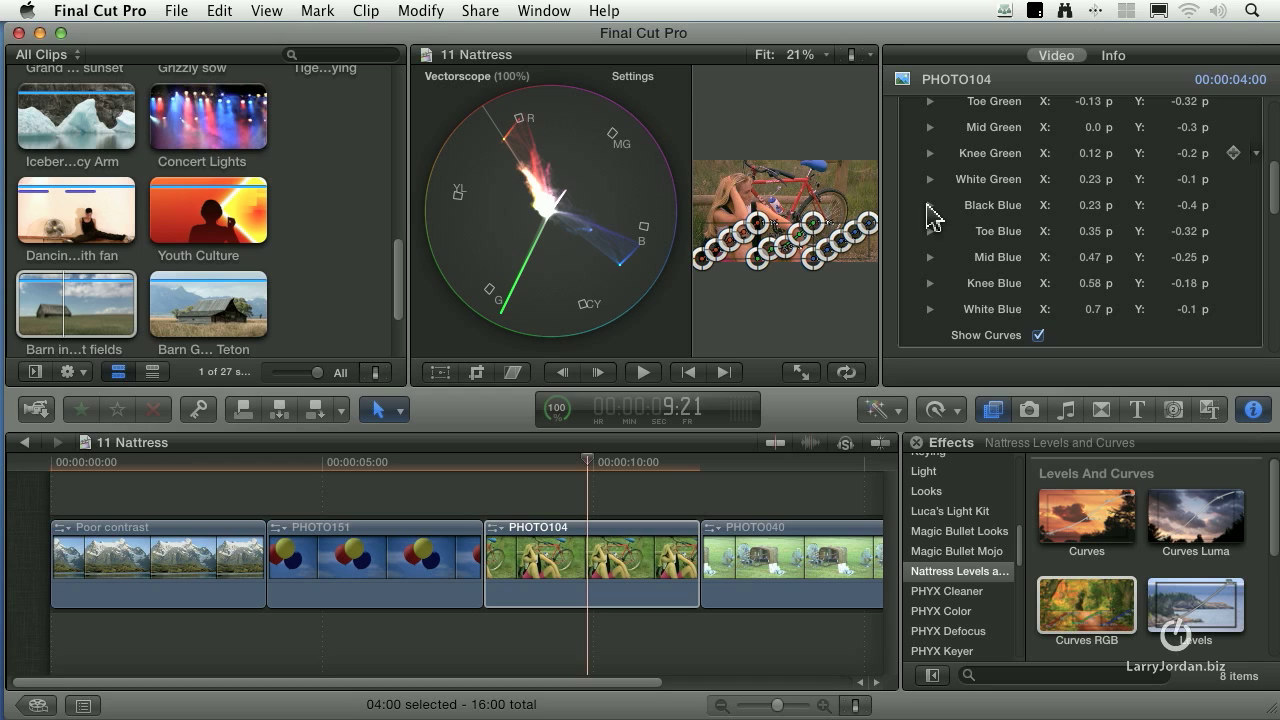
{"action": "left_click", "coordinate": [1039, 336]}
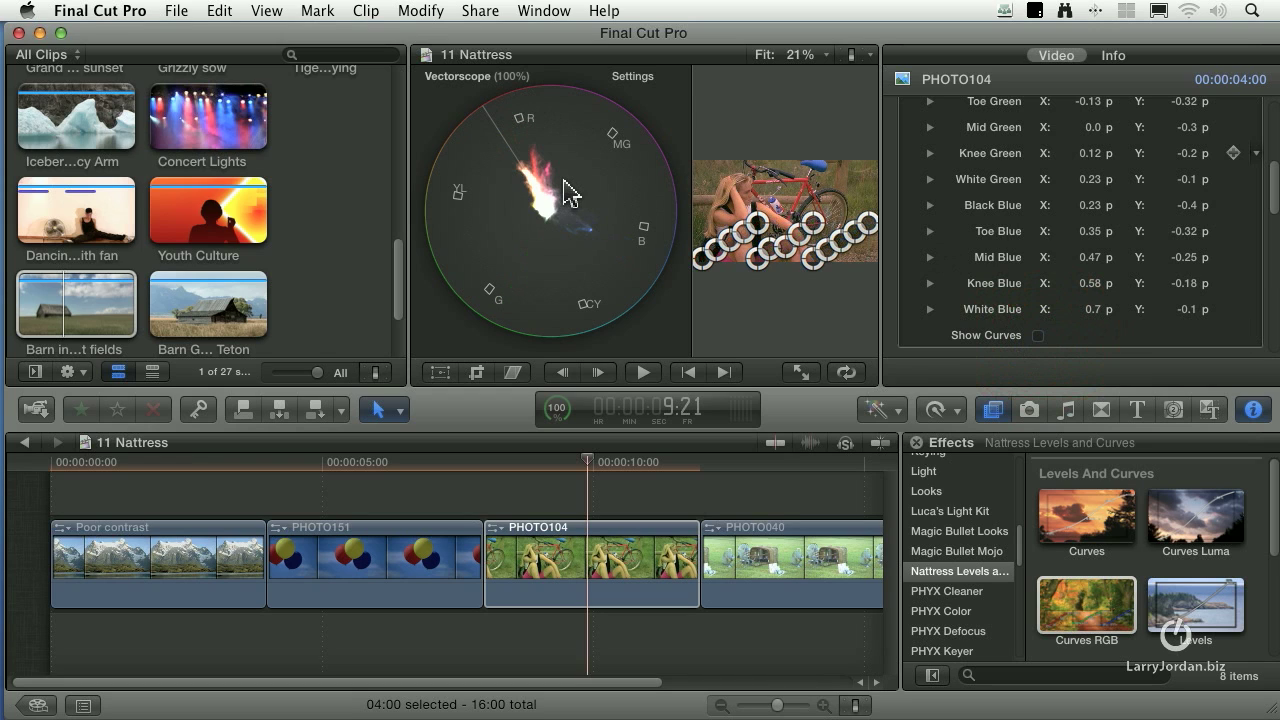